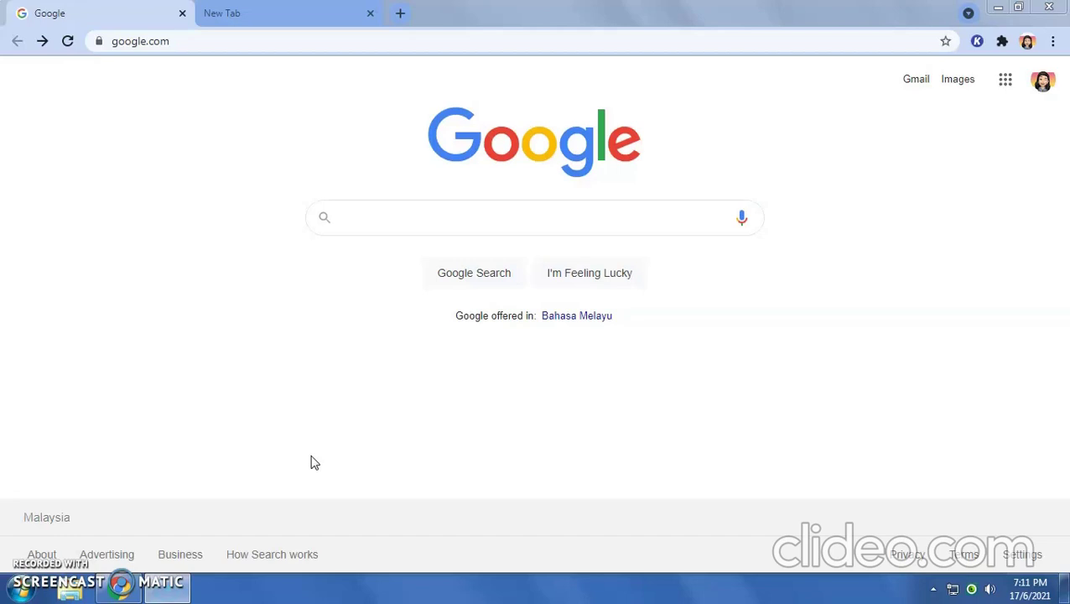
- Search Google for "QUIZIZZ" and open the official Quizizz website from the results
click(364, 223)
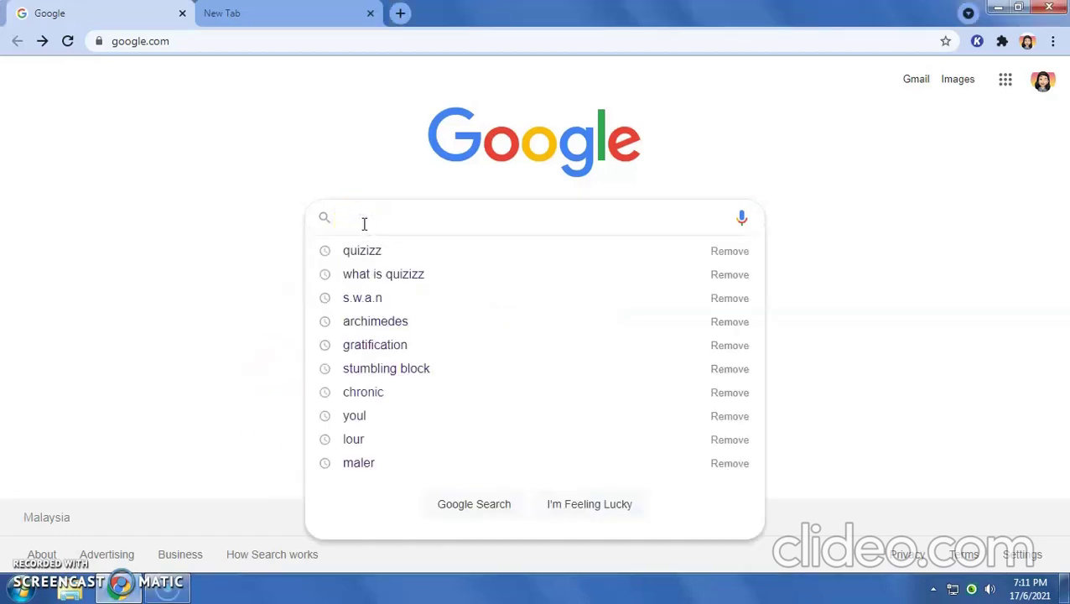
text(QUIZZIZ)
key(BackSpace)
key(BackSpace)
key(BackSpace)
text(Z)
key(BackSpace)
text(IZZ)
key(Return)
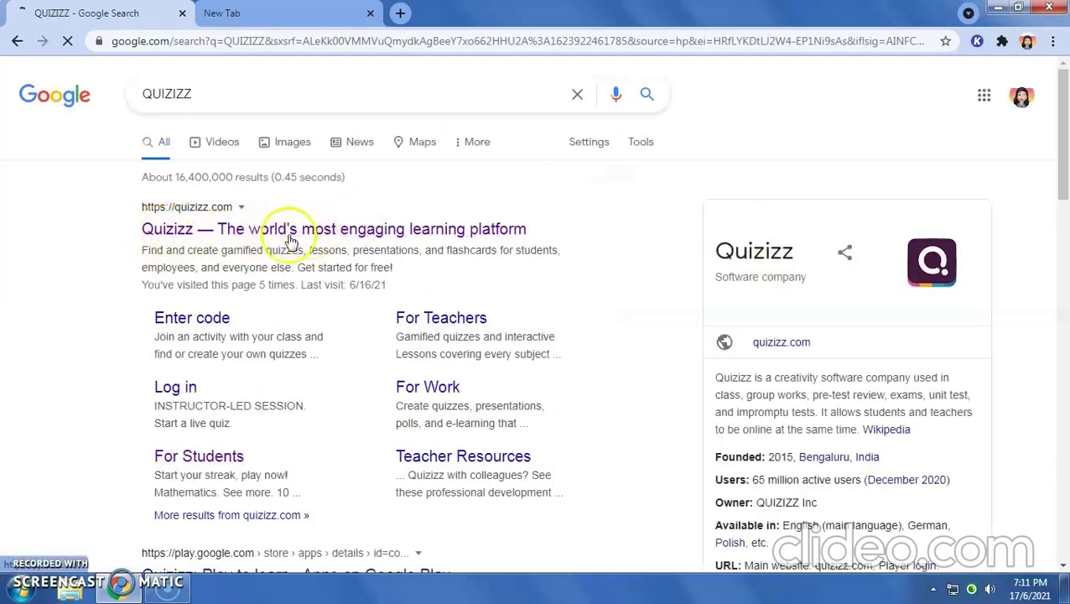
click(242, 235)
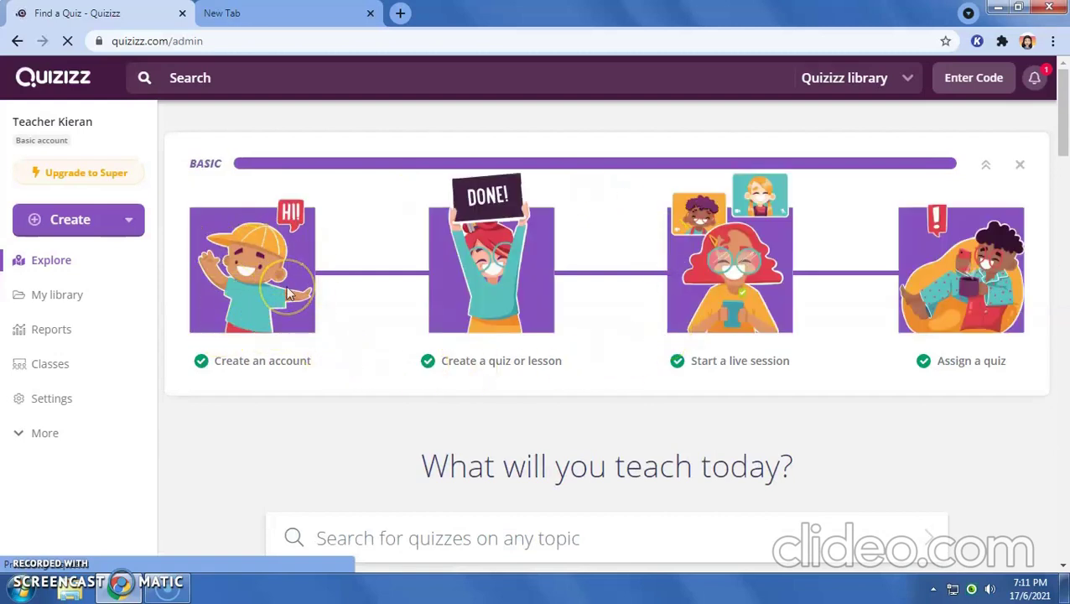
- Create a new quiz named "Tenses" with English as its subject
click(255, 266)
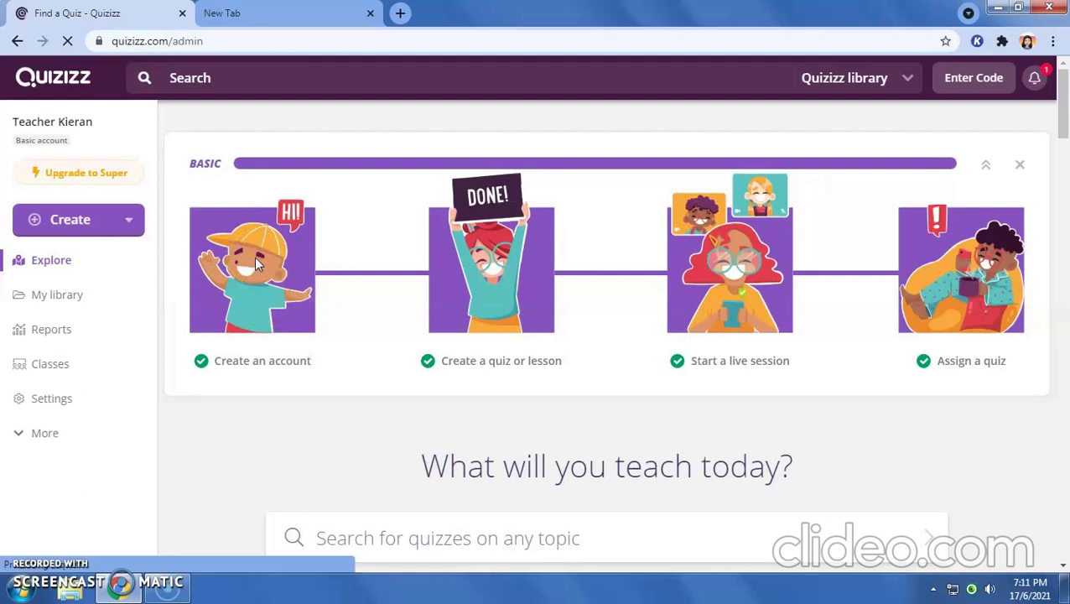
click(77, 224)
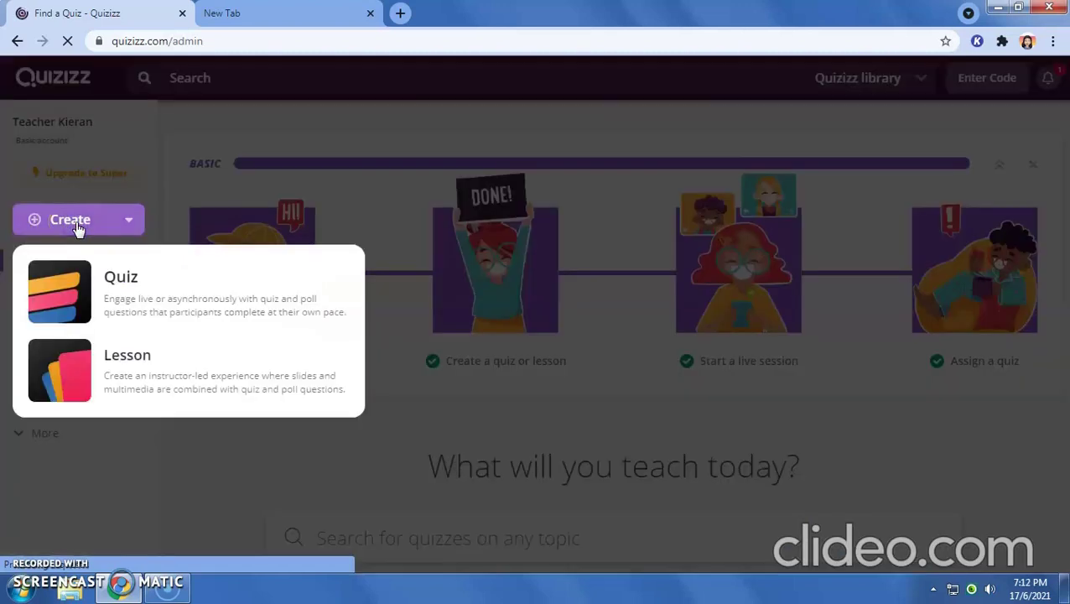
click(61, 293)
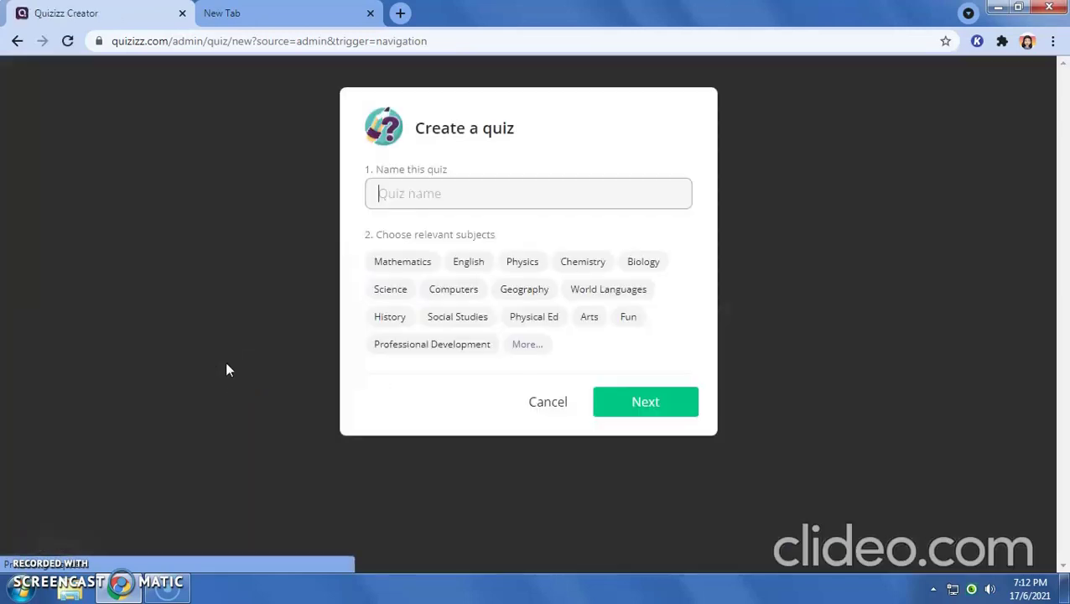
click(403, 194)
text(Tenses)
click(465, 261)
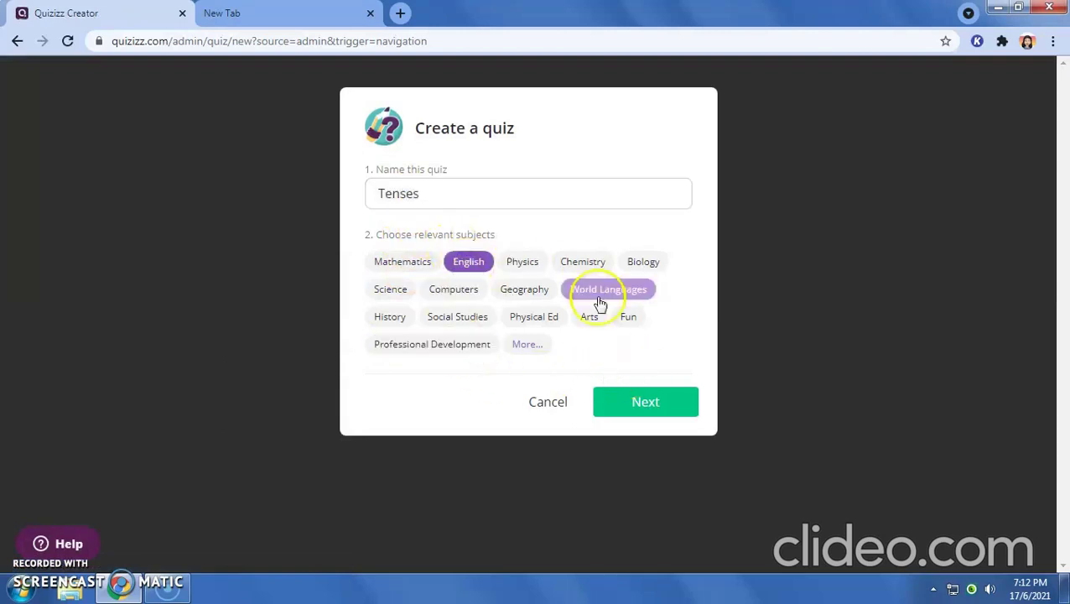
click(654, 404)
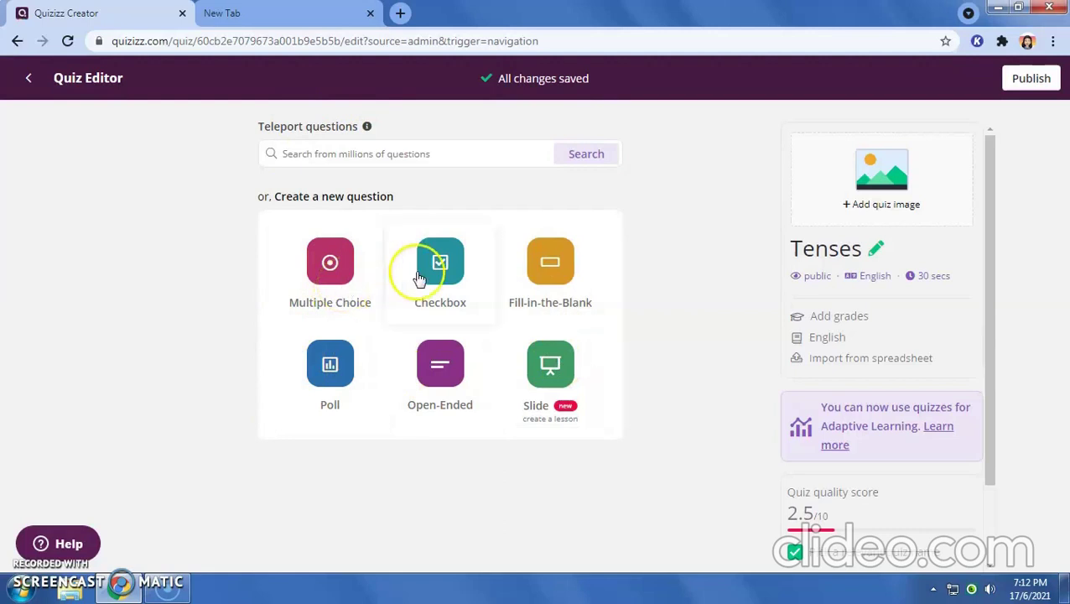
- Add a multiple-choice question made of a person's first name followed by "___ a loaf of bread this morning."
click(325, 270)
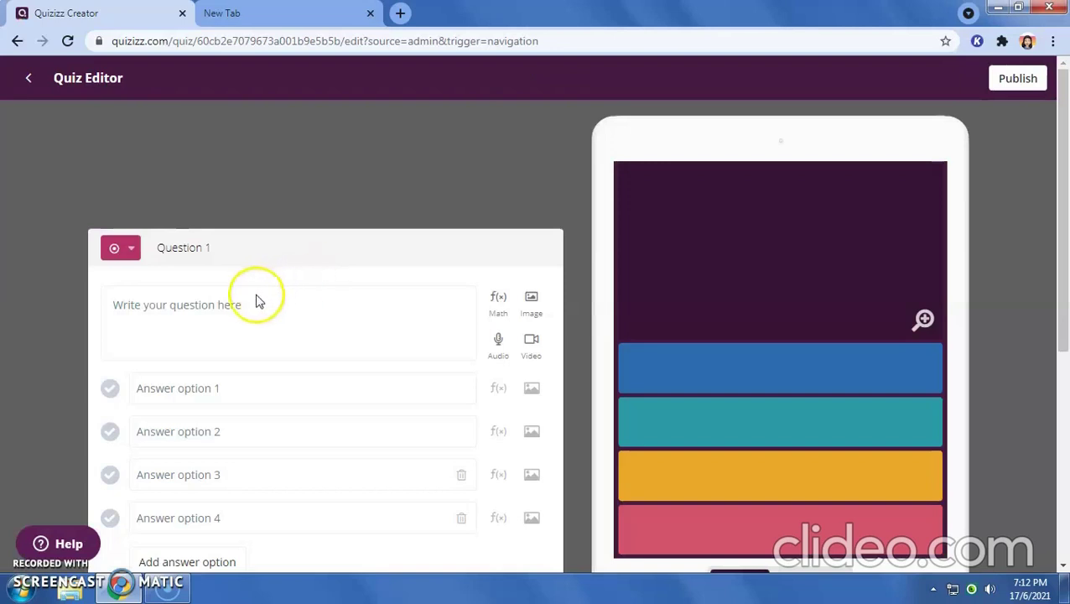
scroll(256, 294, down, 1)
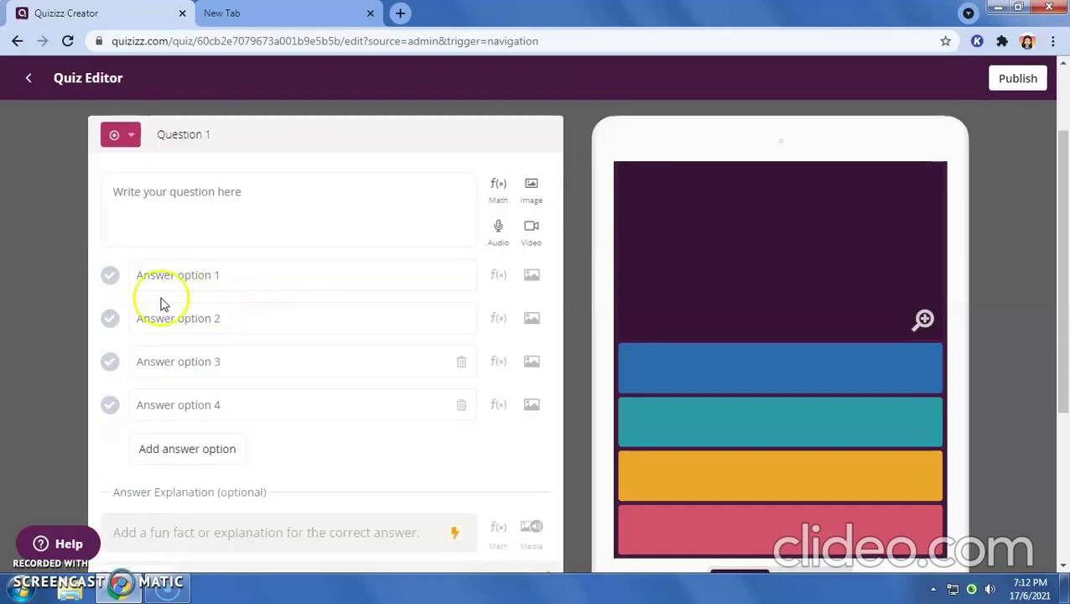
click(195, 200)
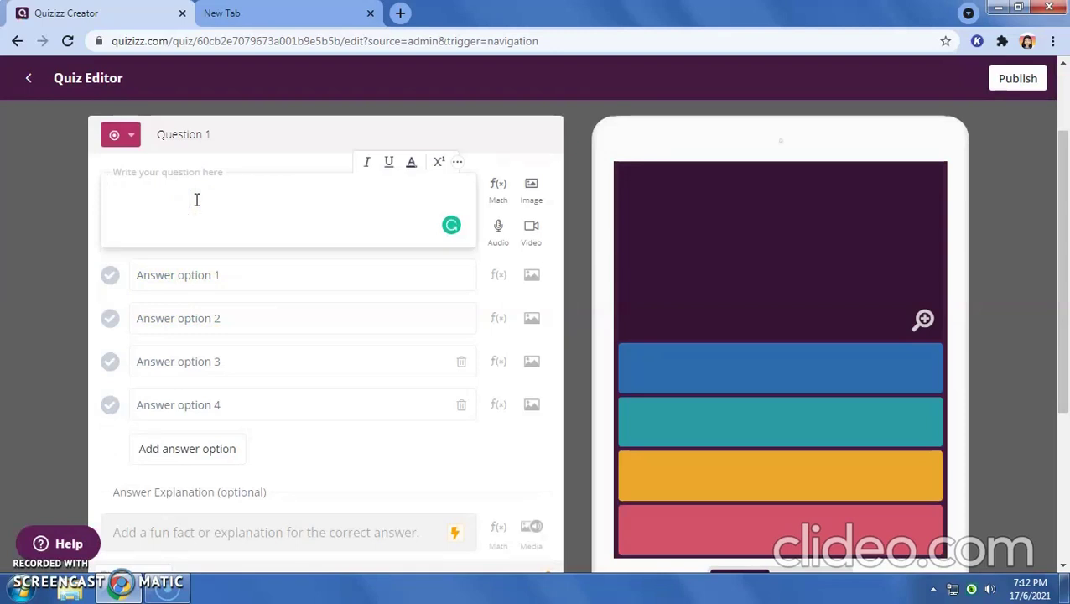
text(Ahmad )
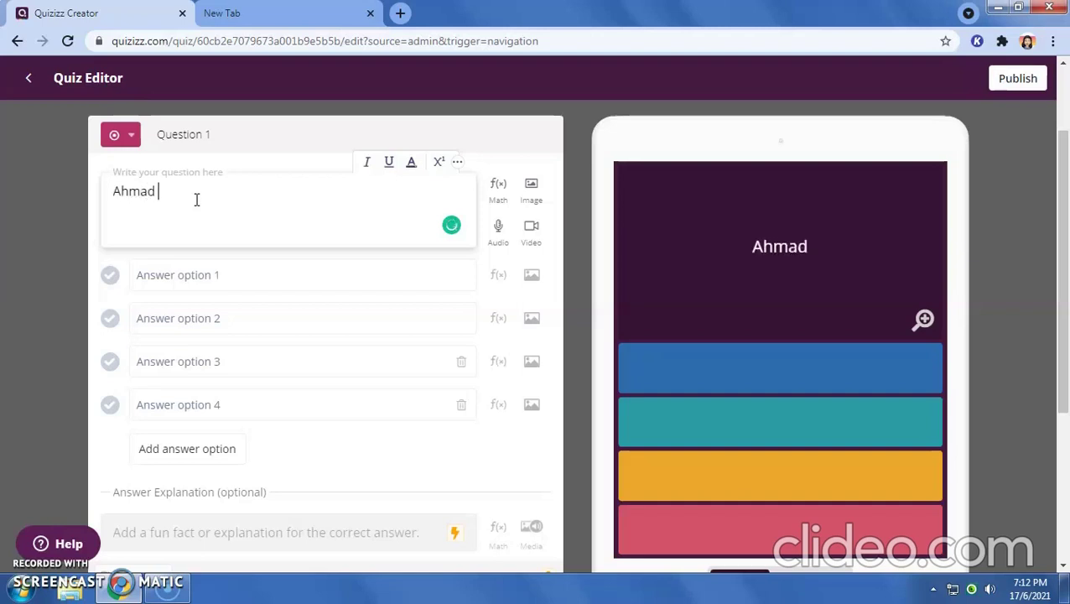
text(___ a l)
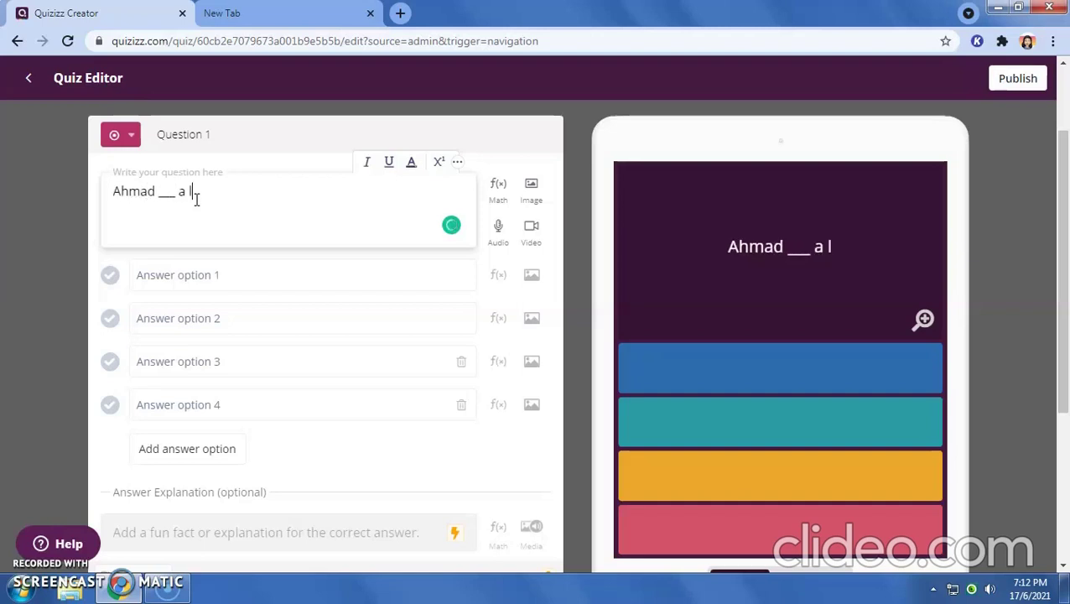
text(oaf )
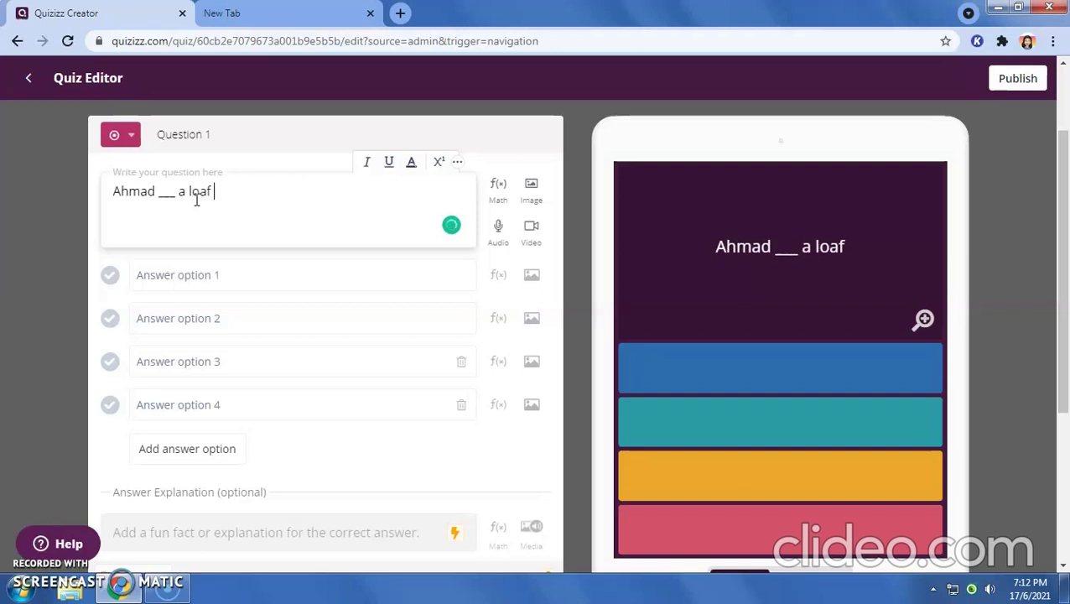
text(of bread this morning.)
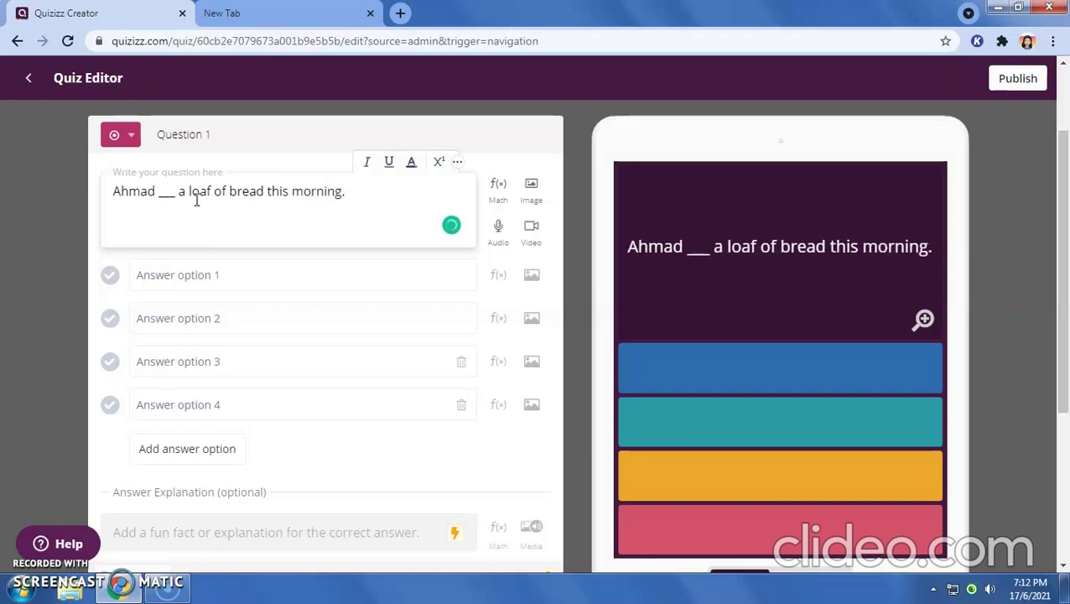
- Fill in the four answer options of question 1 as "buys", "bought", "are buying" and "has bought"
click(153, 277)
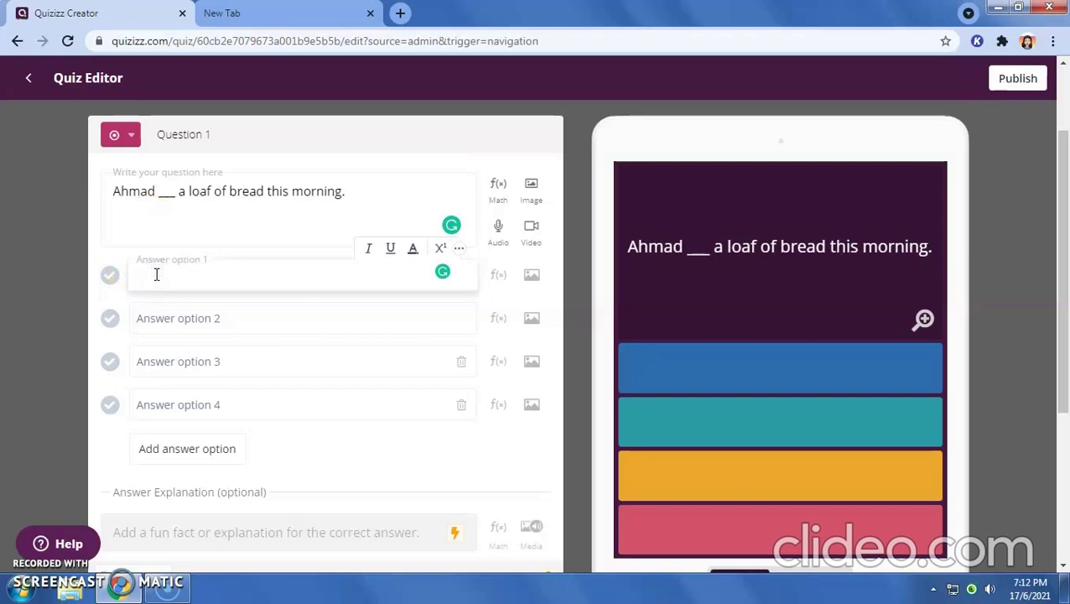
text(buys)
click(151, 317)
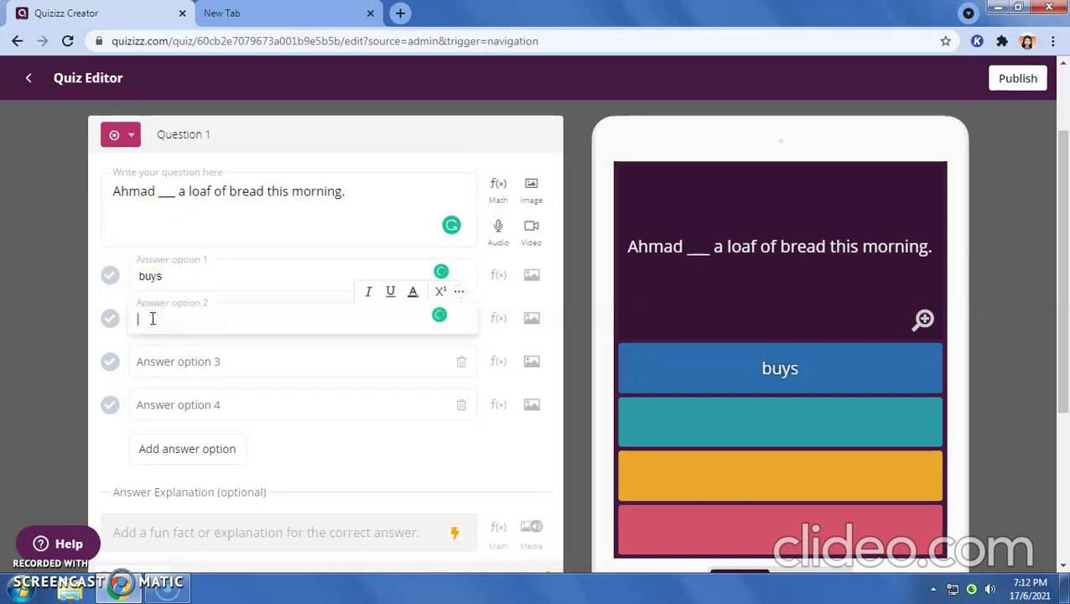
text(bought)
click(148, 366)
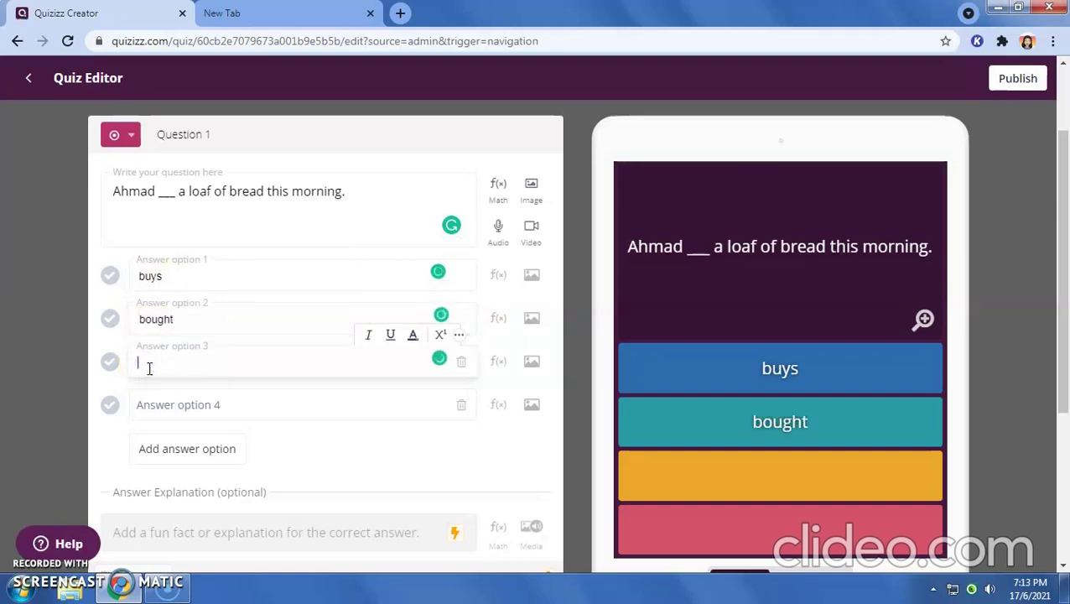
text(are b)
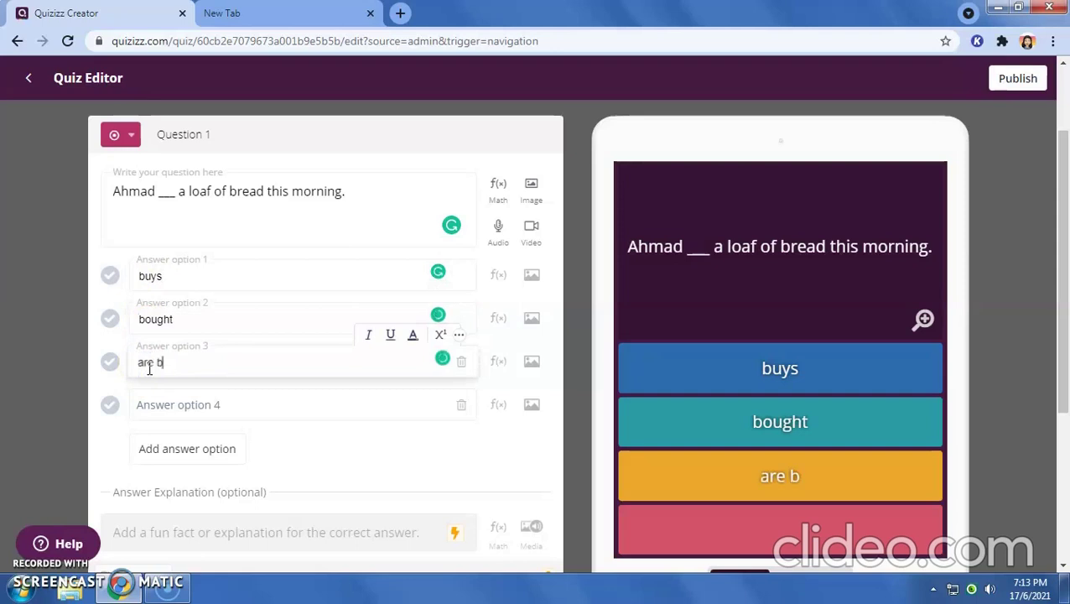
text(uying)
click(150, 406)
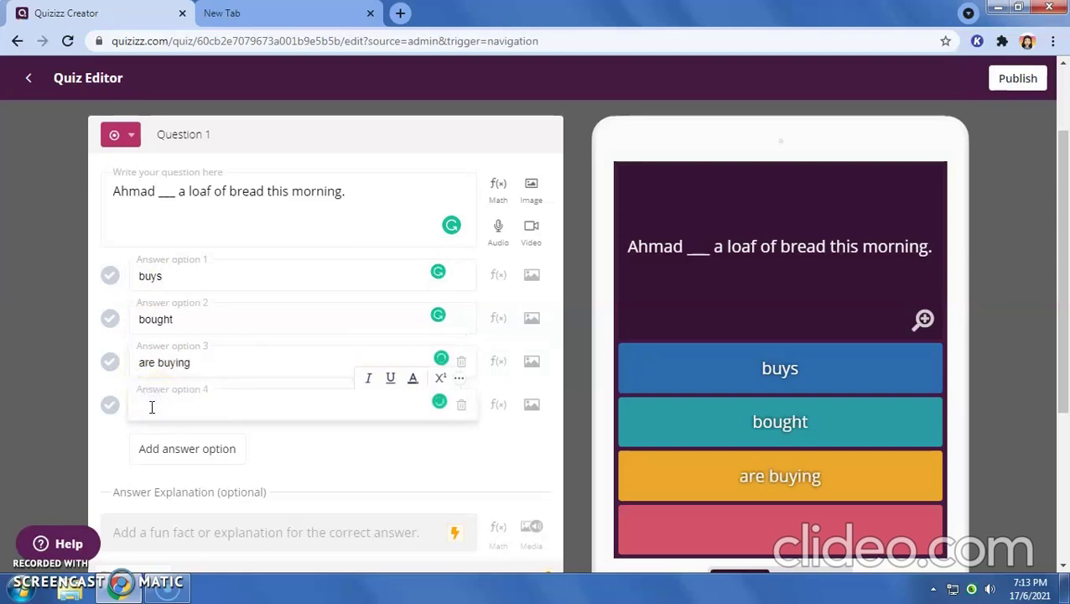
text(has bought)
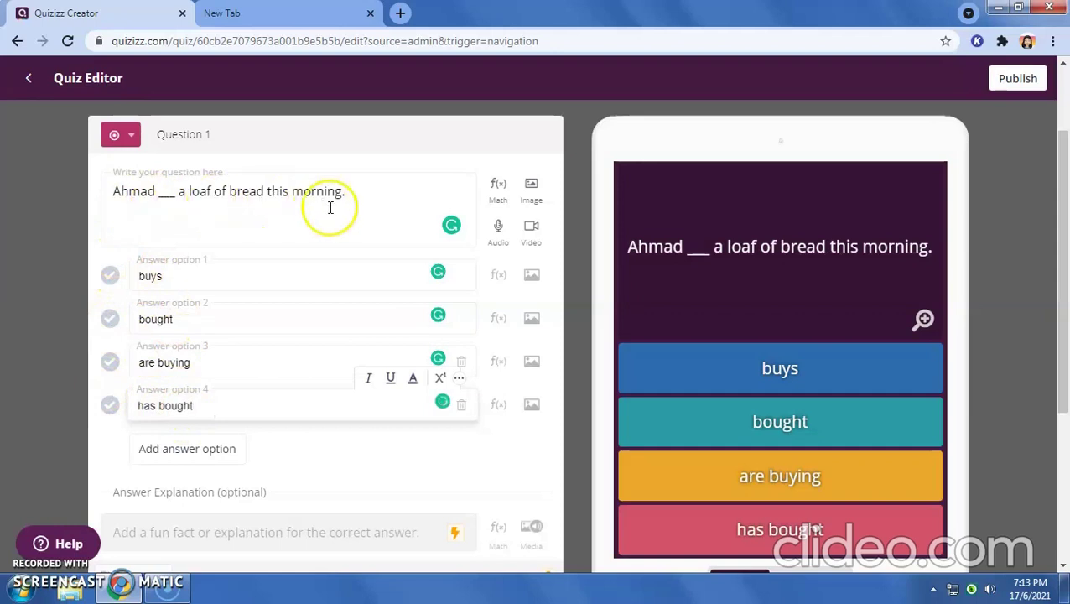
- Mark "bought" as the correct answer and save question 1
click(112, 320)
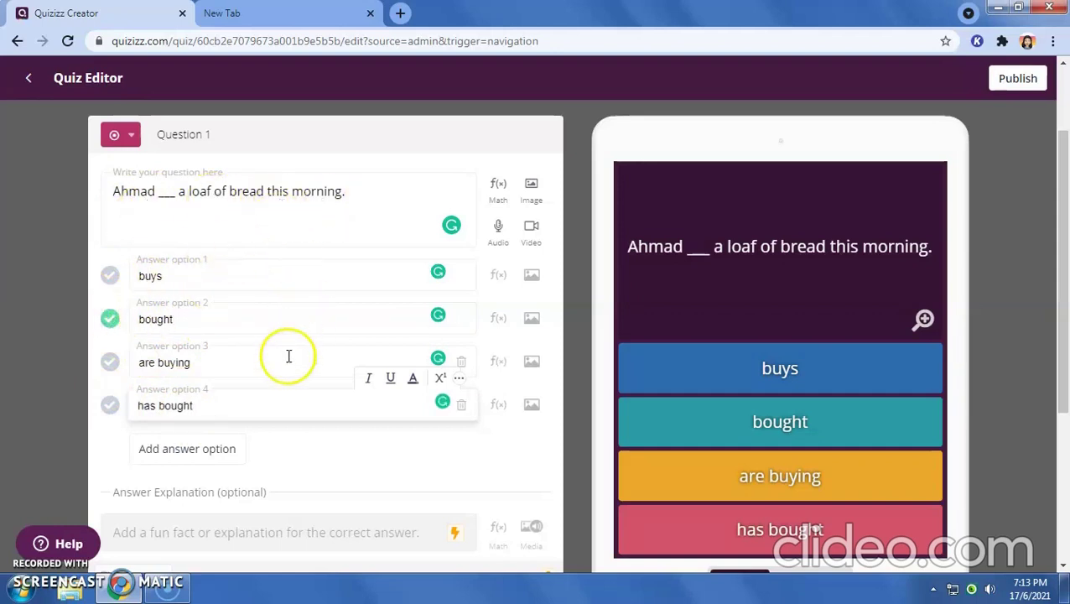
scroll(310, 430, down, 1)
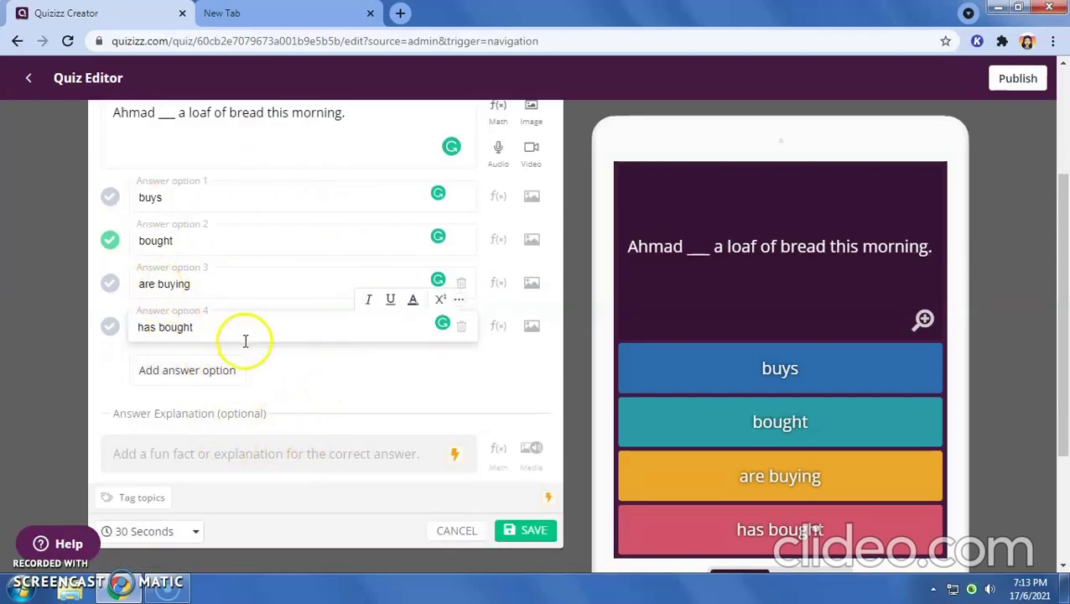
click(523, 537)
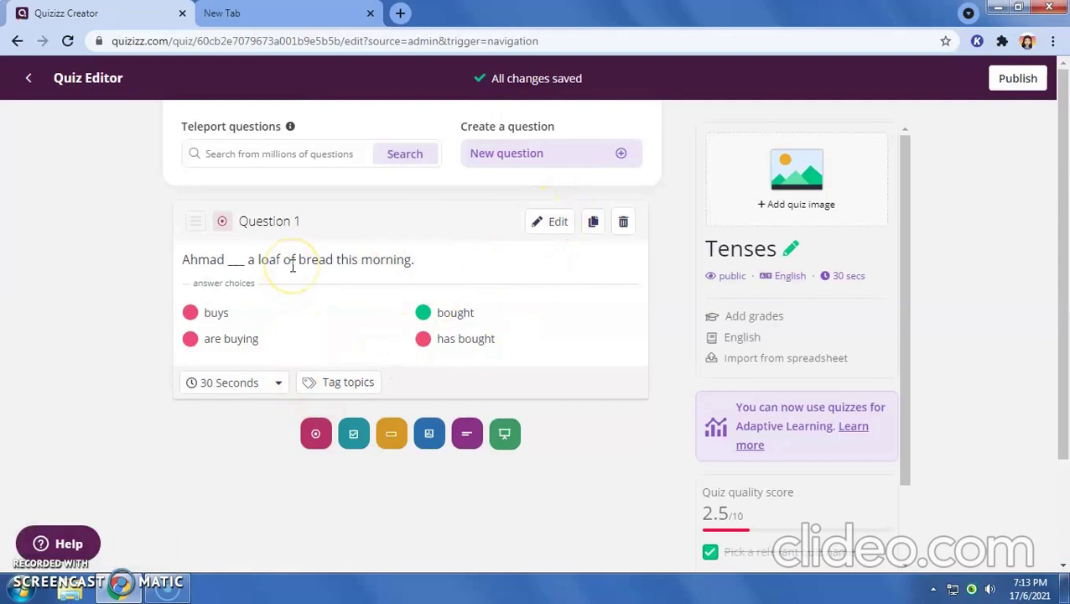
- Duplicate question 1 and replace the copy's question text with "My teacher ___ grammar every day."
click(594, 223)
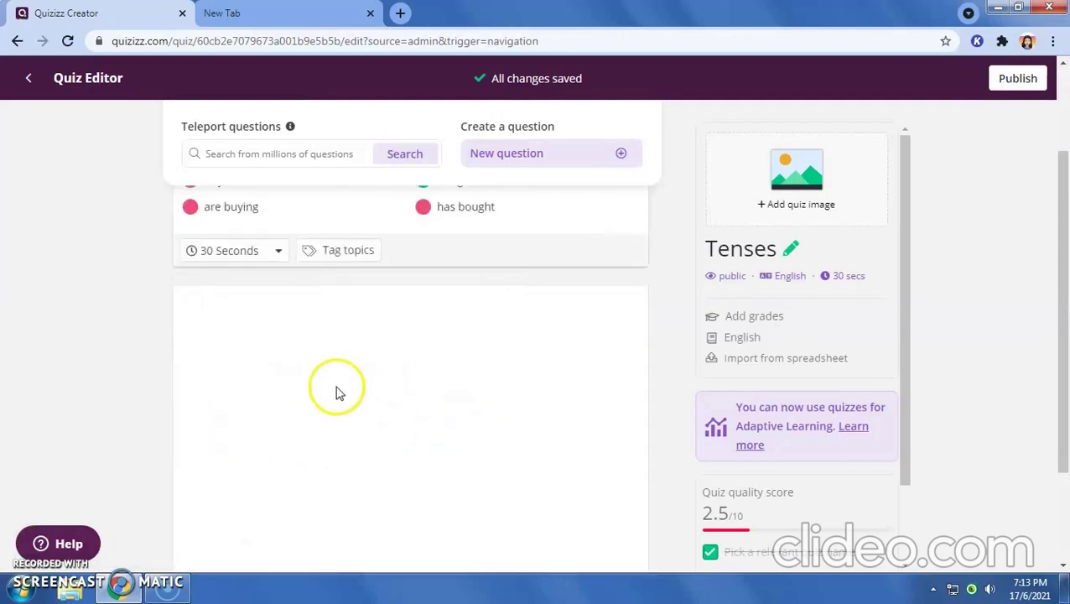
scroll(118, 381, down, 3)
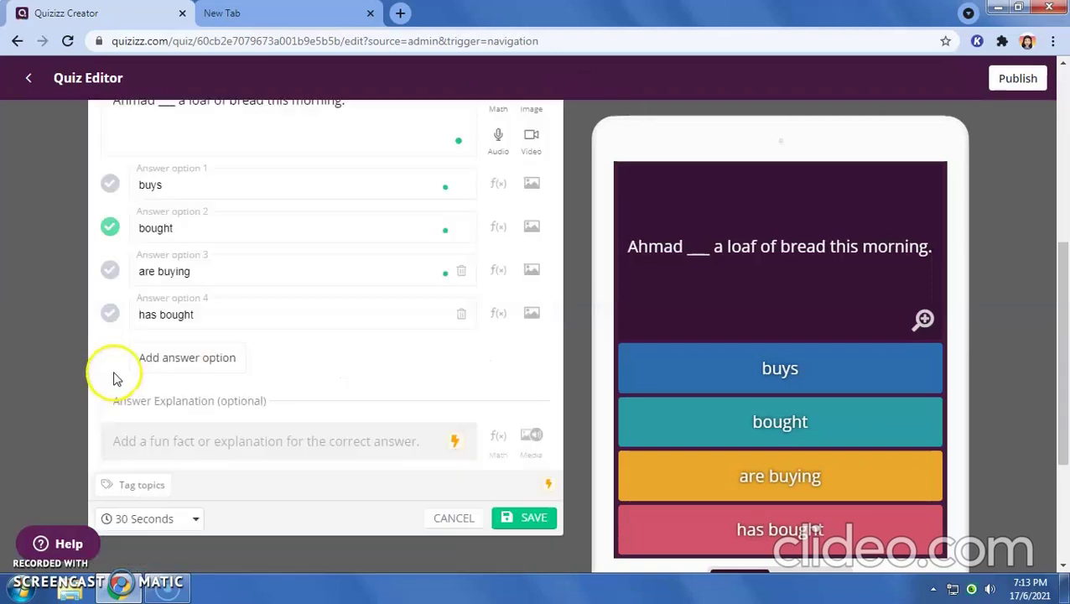
scroll(128, 255, up, 3)
drag(113, 258, 352, 263)
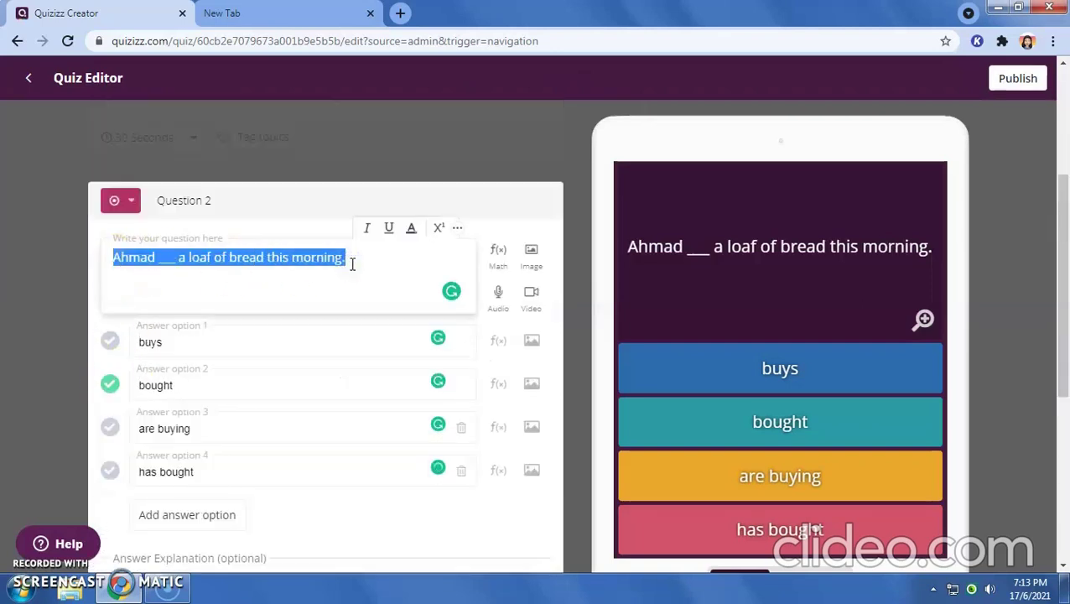
text(My)
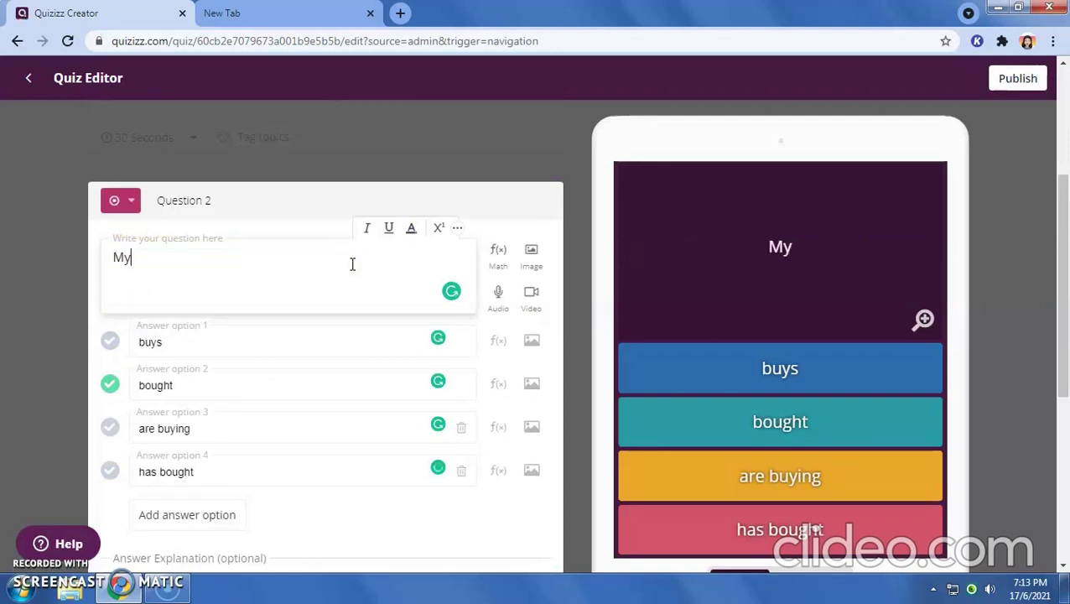
text( teacher __)
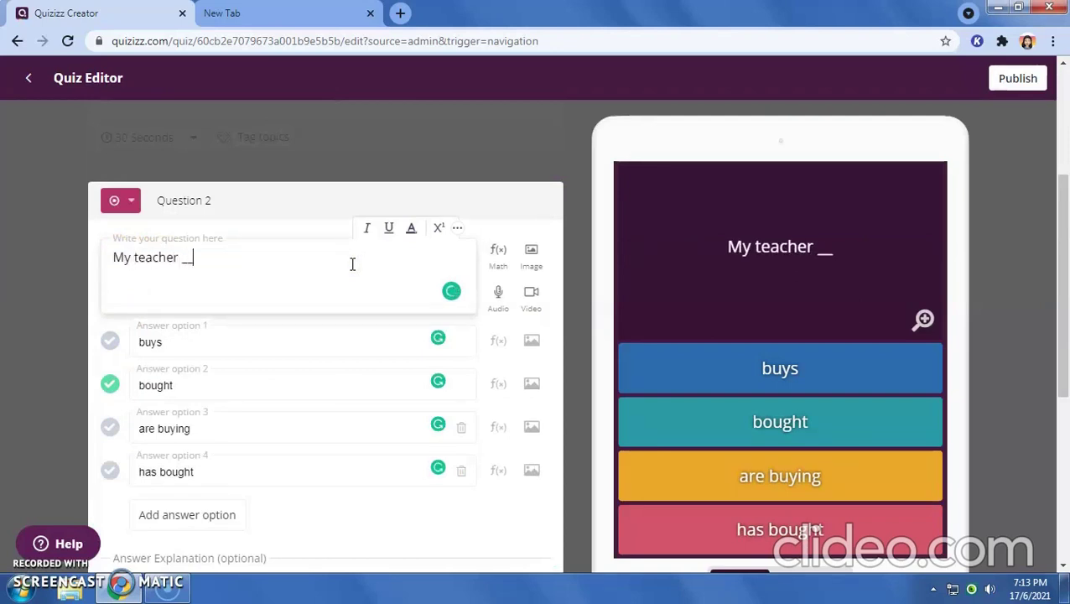
text(_ gramma)
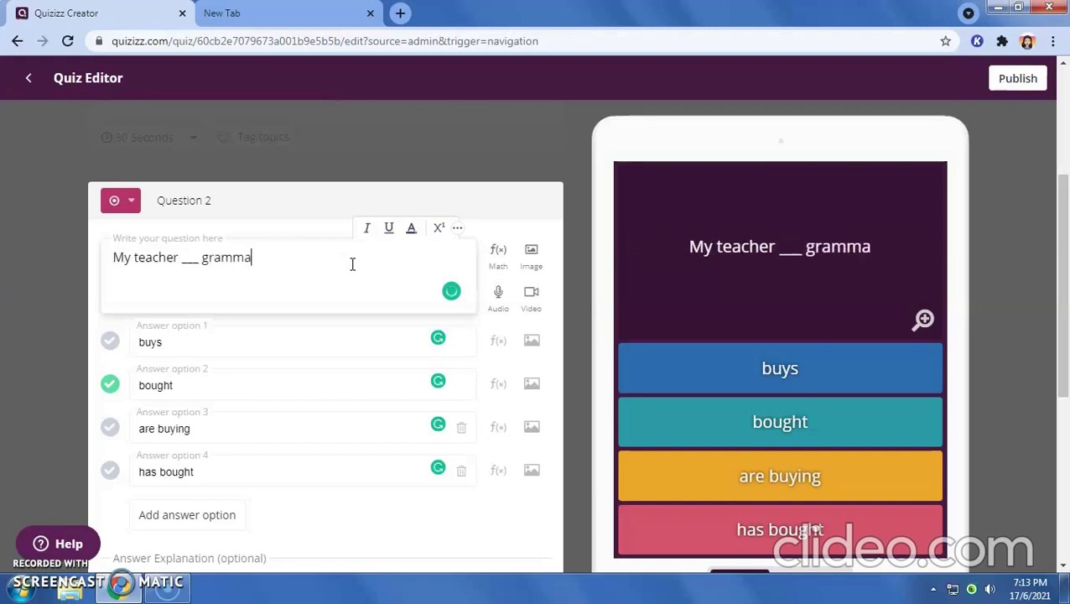
text(r every day)
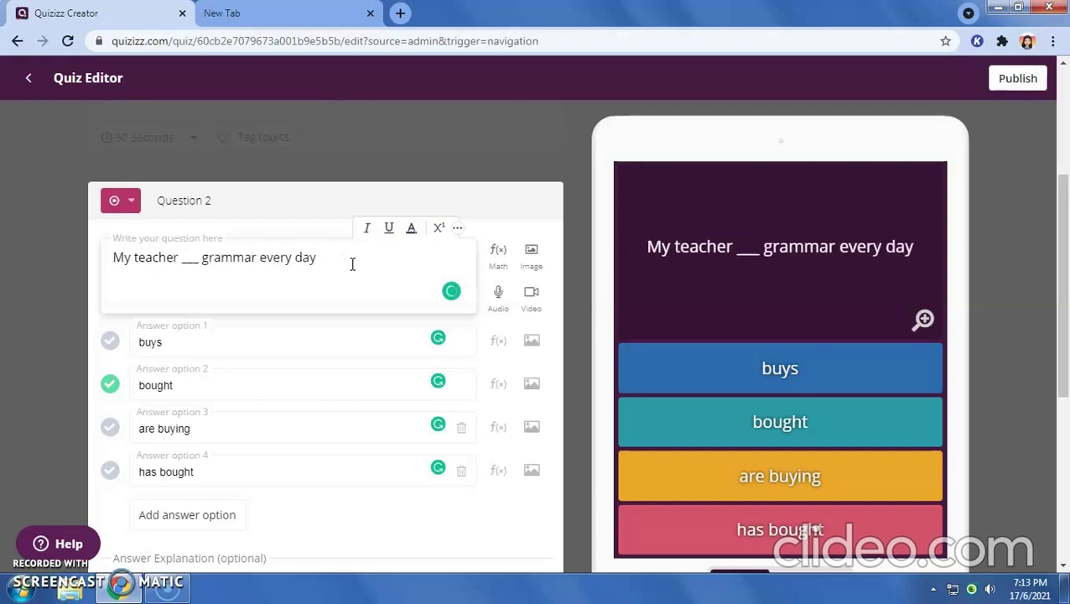
text(.)
- Replace the four answer options of question 2 with "teach", "teaches", "taught" and "has taught"
drag(180, 344, 134, 342)
text(teach)
drag(178, 386, 127, 399)
text(teaches)
drag(192, 429, 140, 434)
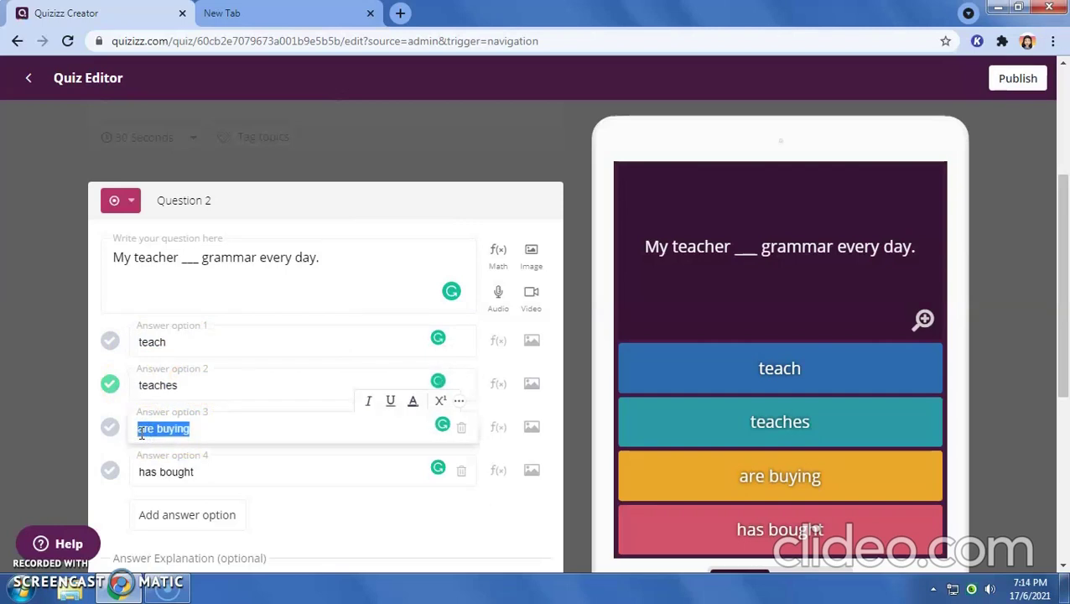
text(taught)
drag(194, 472, 139, 481)
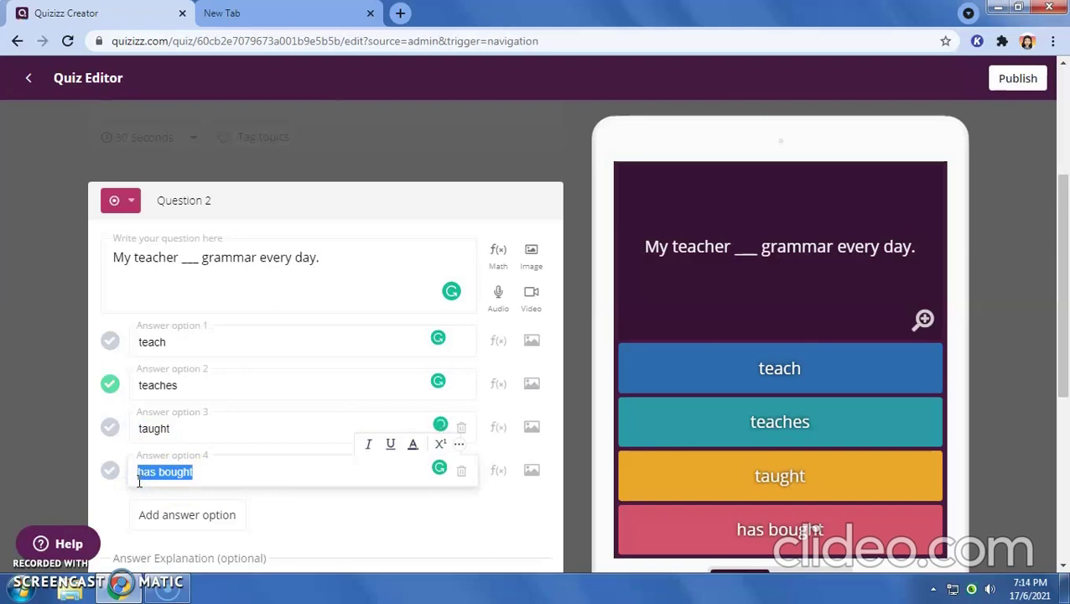
text(has)
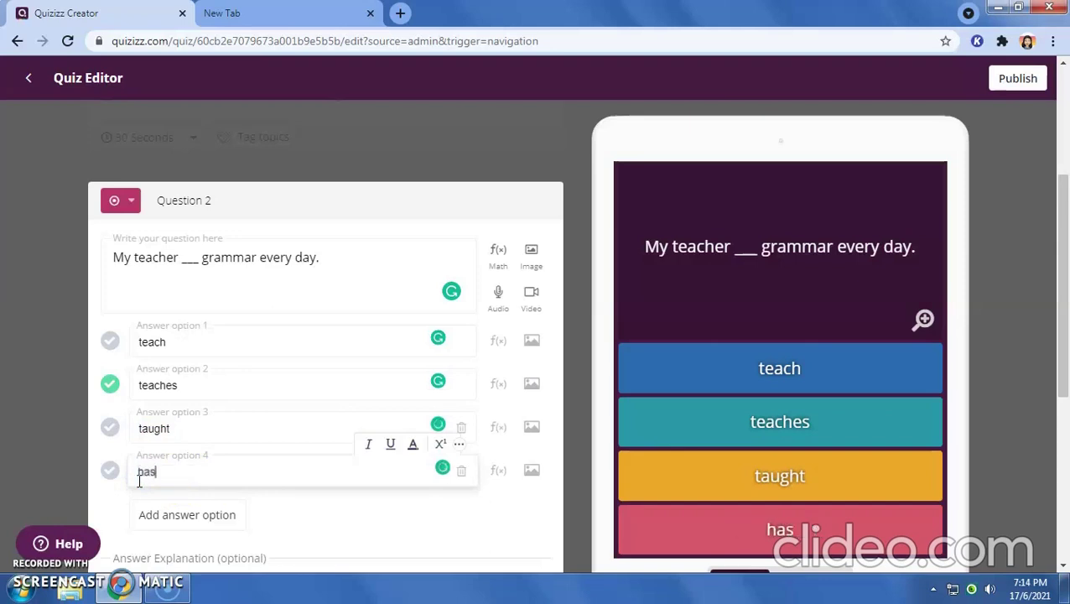
text( taught)
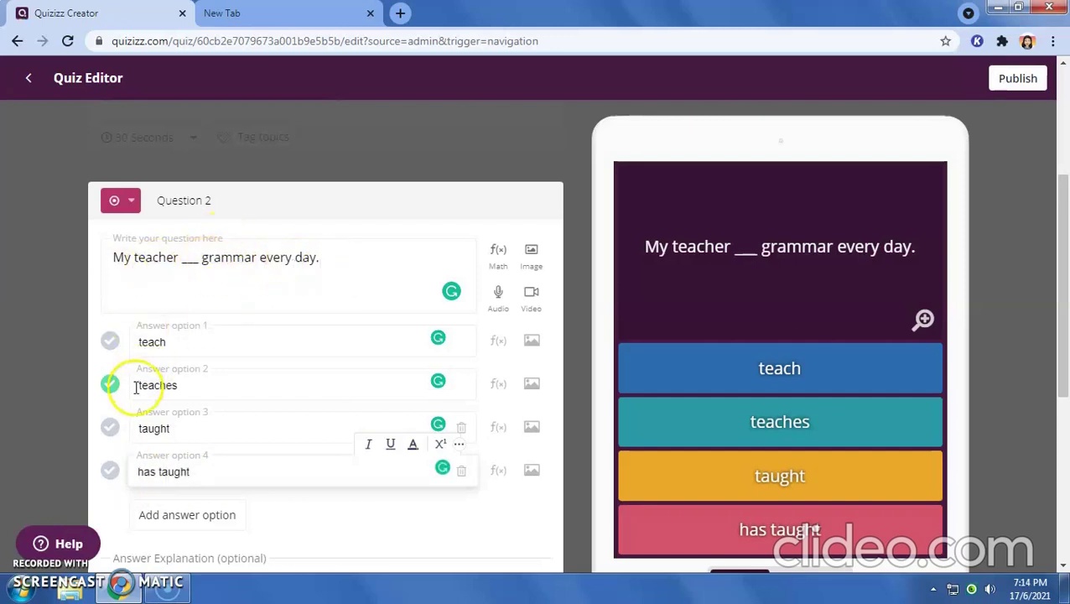
- Save question 2 with "teaches" as its correct answer
scroll(313, 426, down, 1)
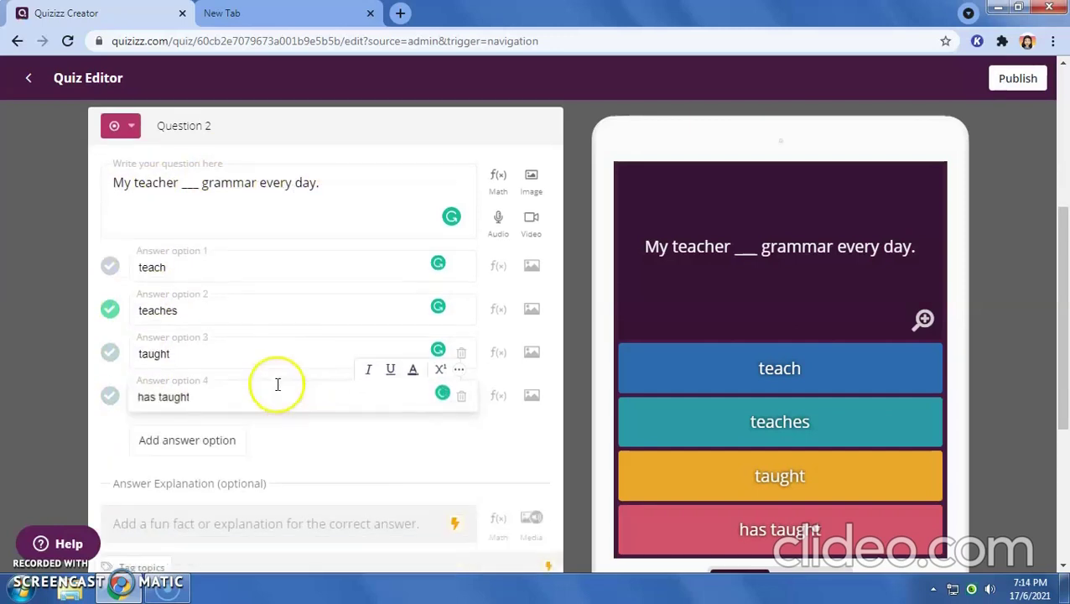
scroll(421, 485, down, 2)
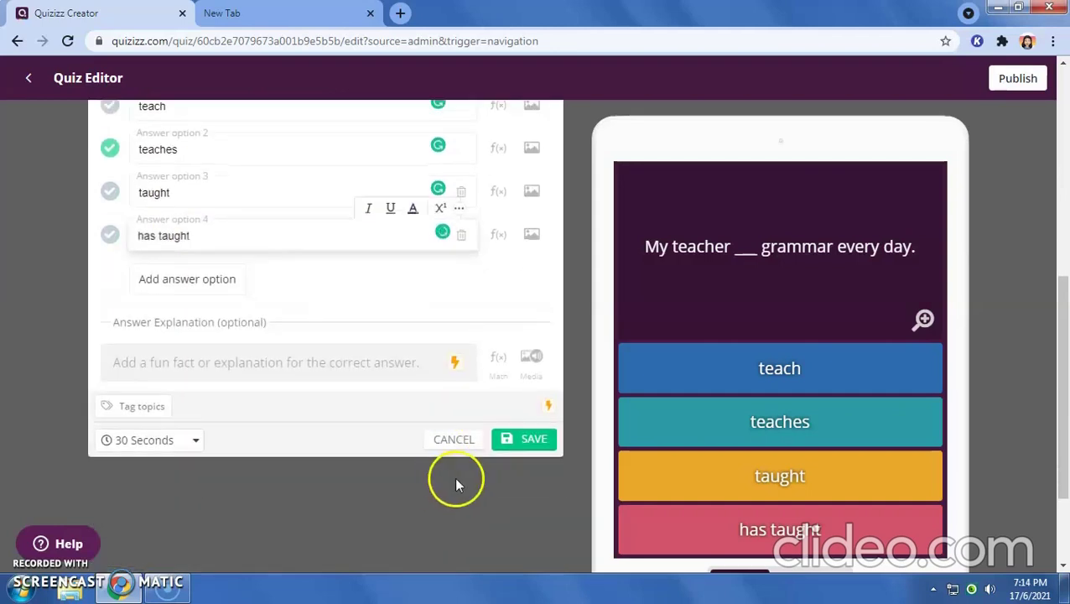
click(537, 441)
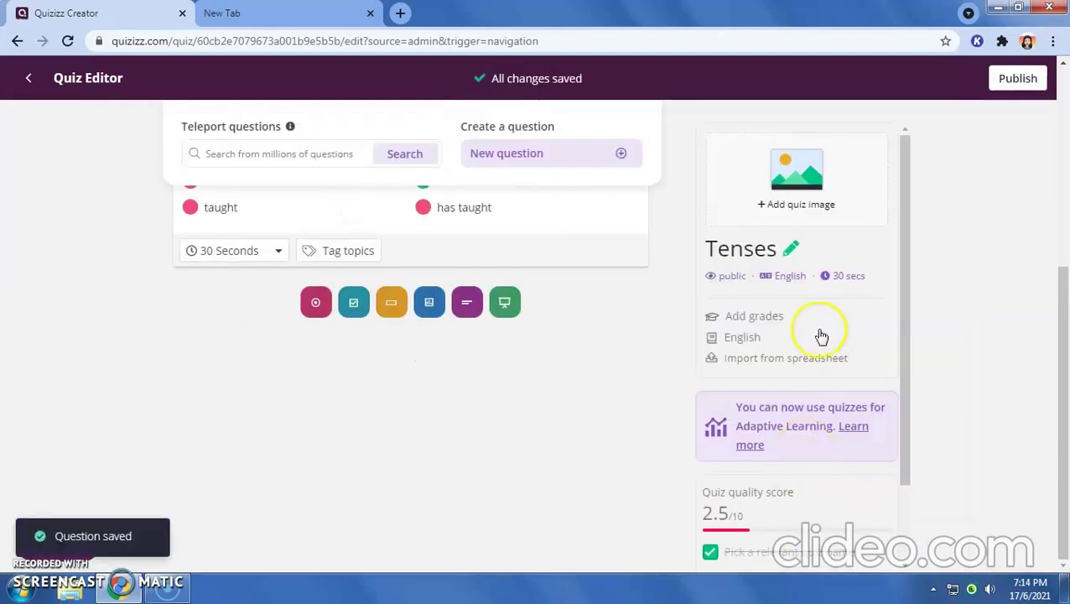
- Set question 1's time limit to 45 seconds and apply that limit to all questions
scroll(319, 486, up, 2)
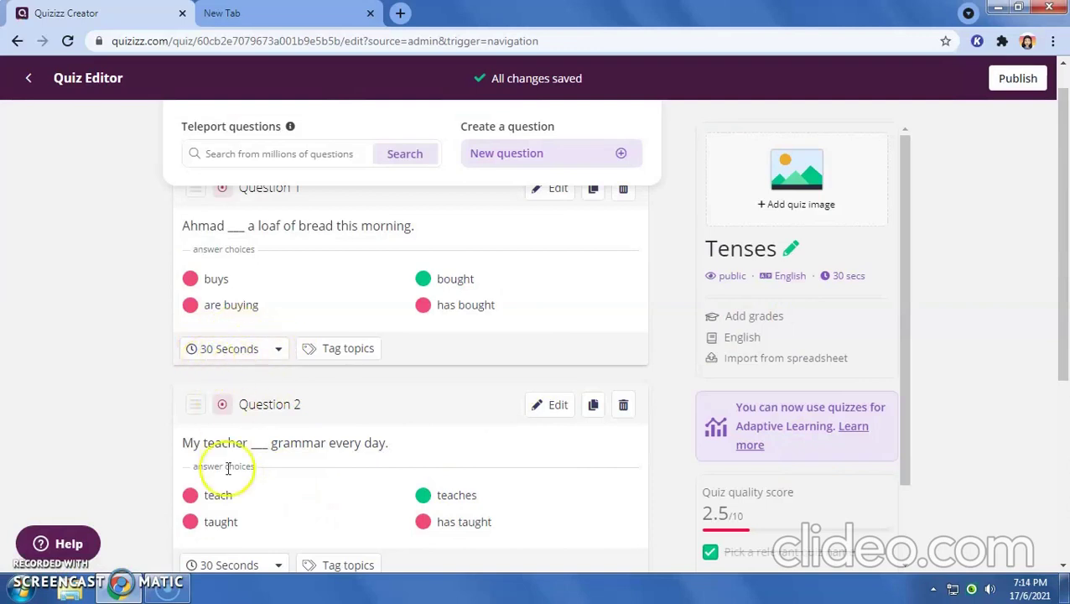
scroll(223, 478, down, 1)
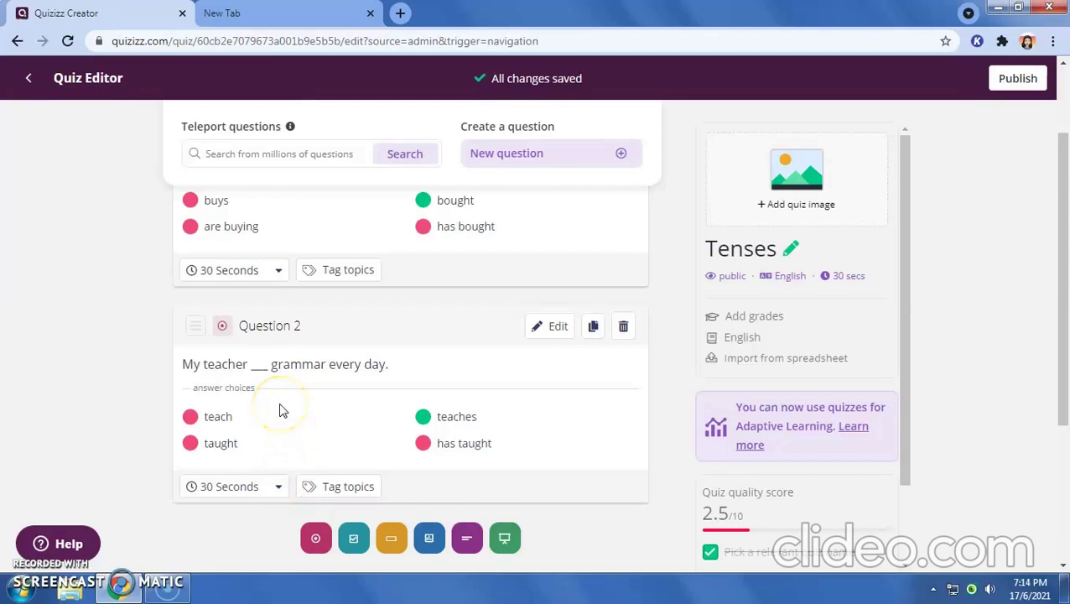
click(280, 272)
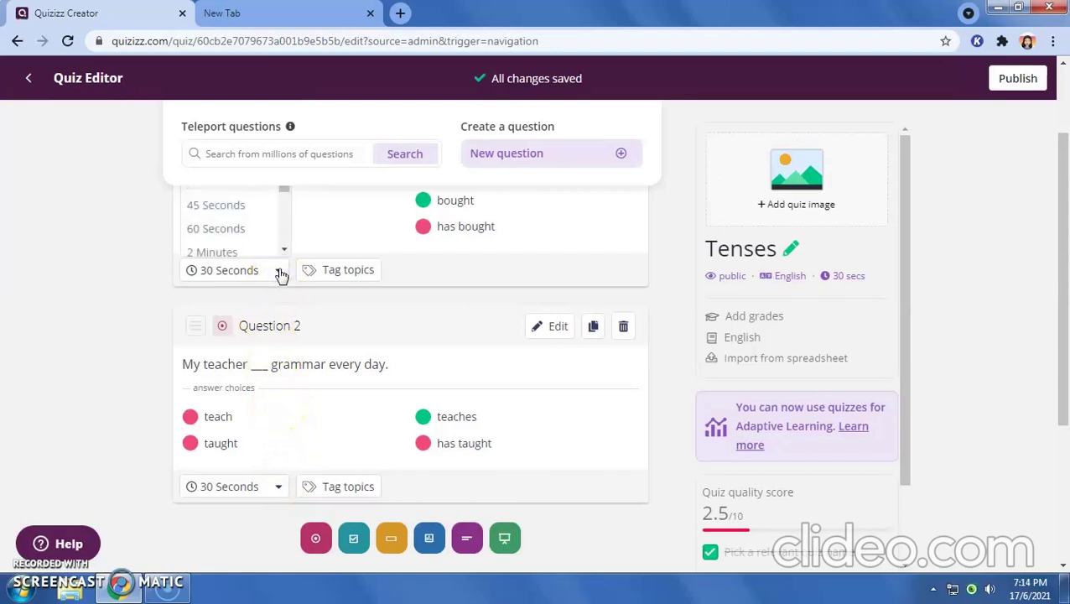
scroll(282, 275, up, 1)
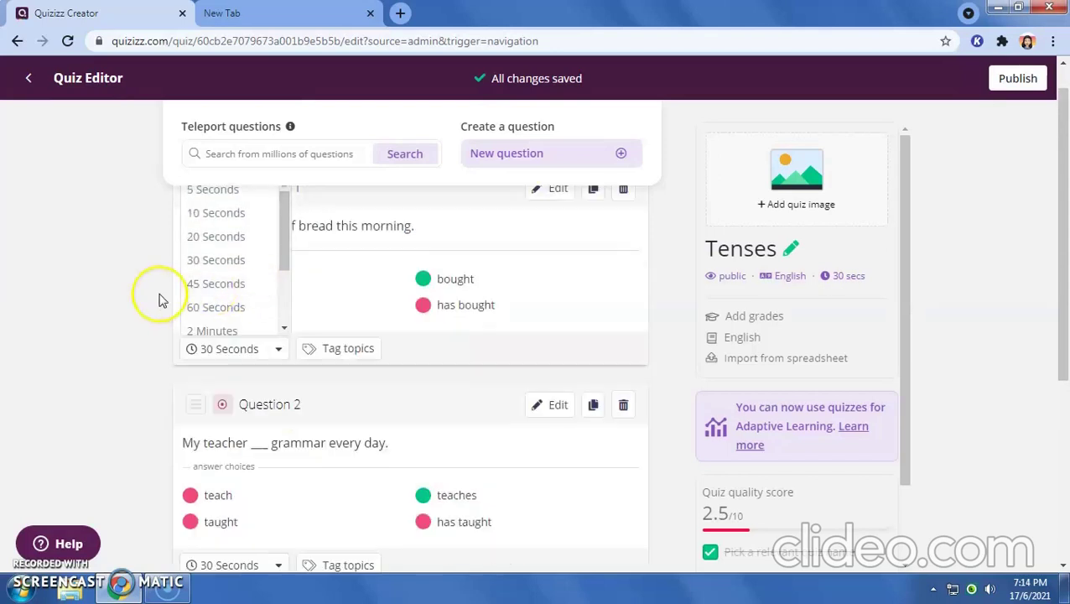
click(211, 284)
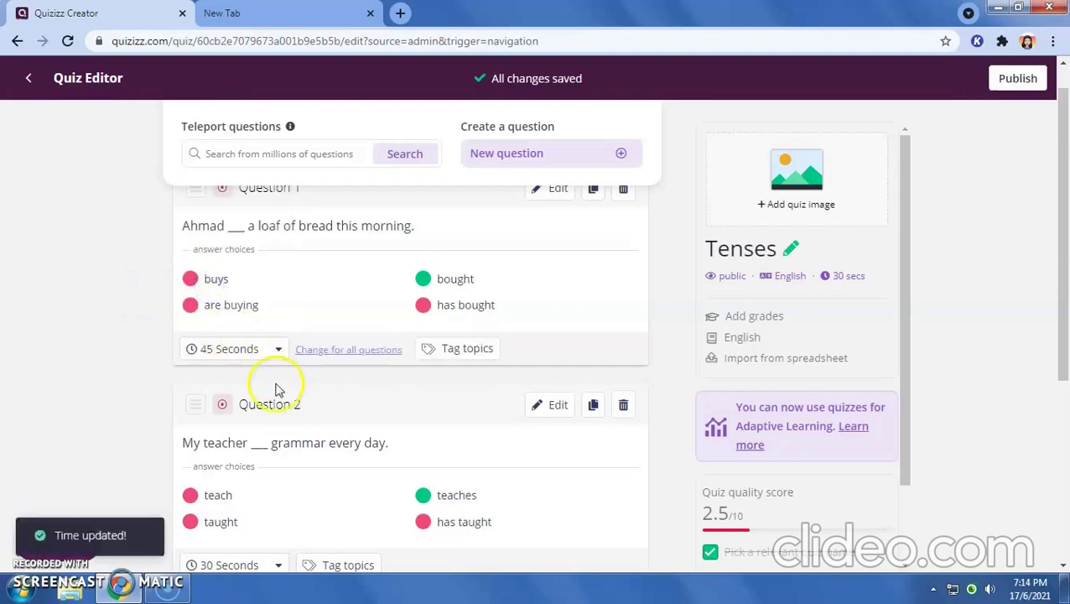
click(326, 351)
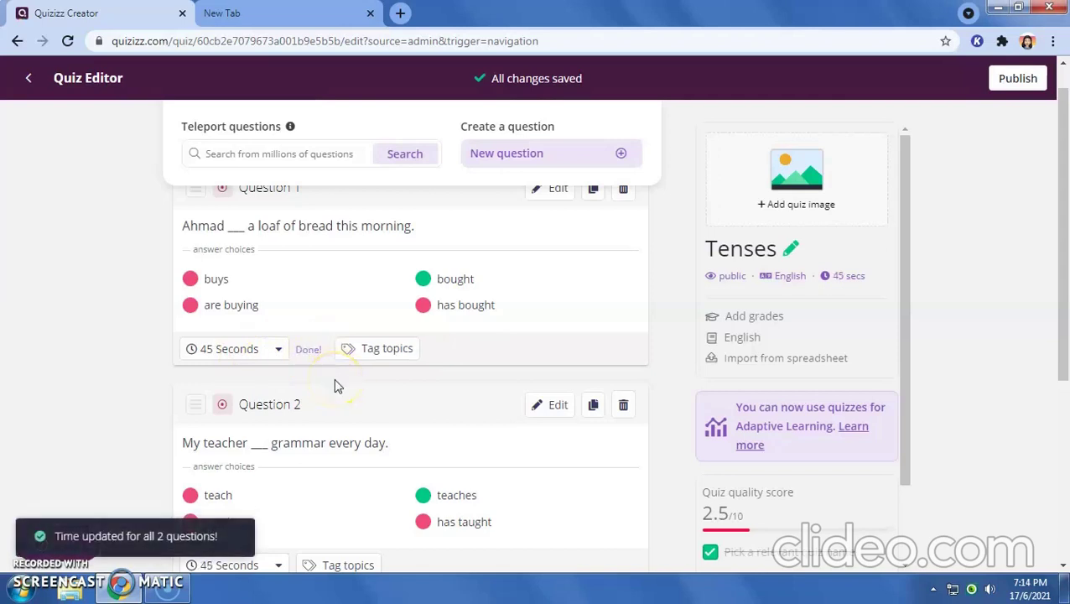
- Add the picture Good-Grammar from the LET'S LEARN ENGLISH folder as the quiz's title image
scroll(400, 384, up, 1)
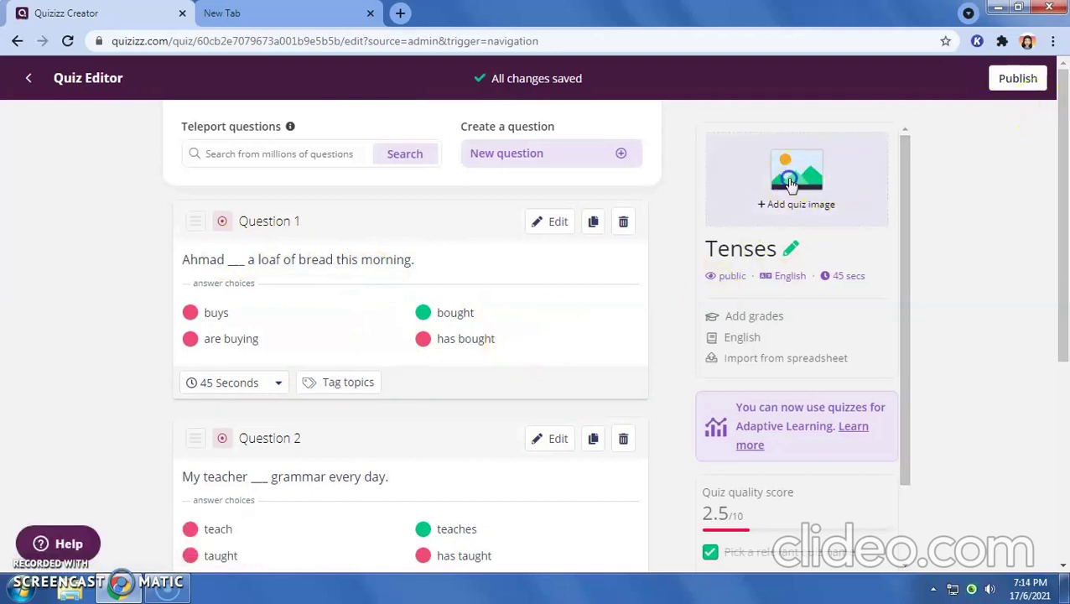
click(801, 204)
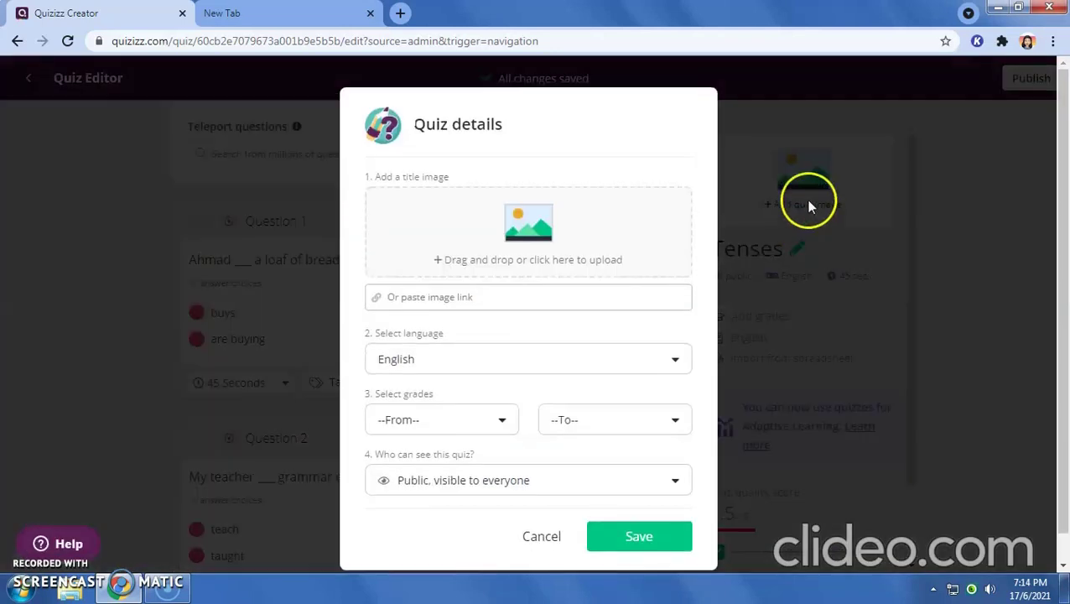
click(521, 239)
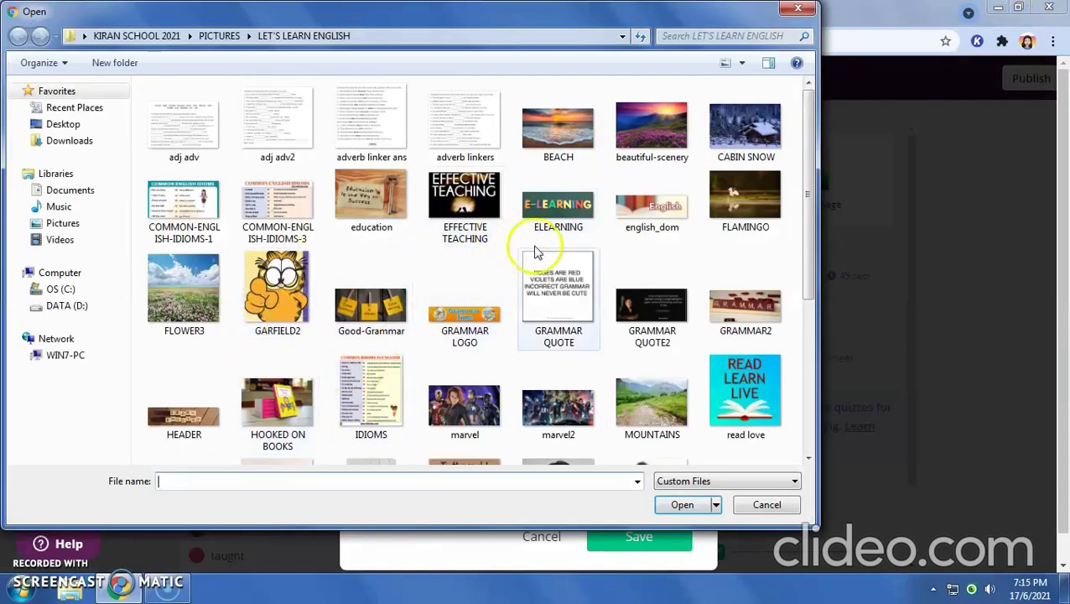
click(372, 310)
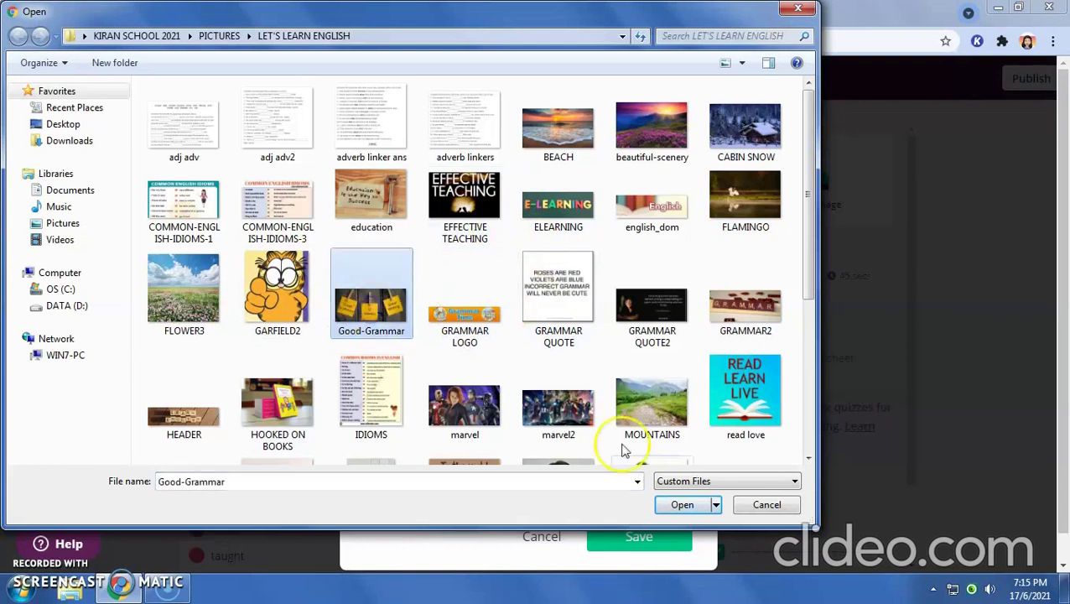
click(680, 504)
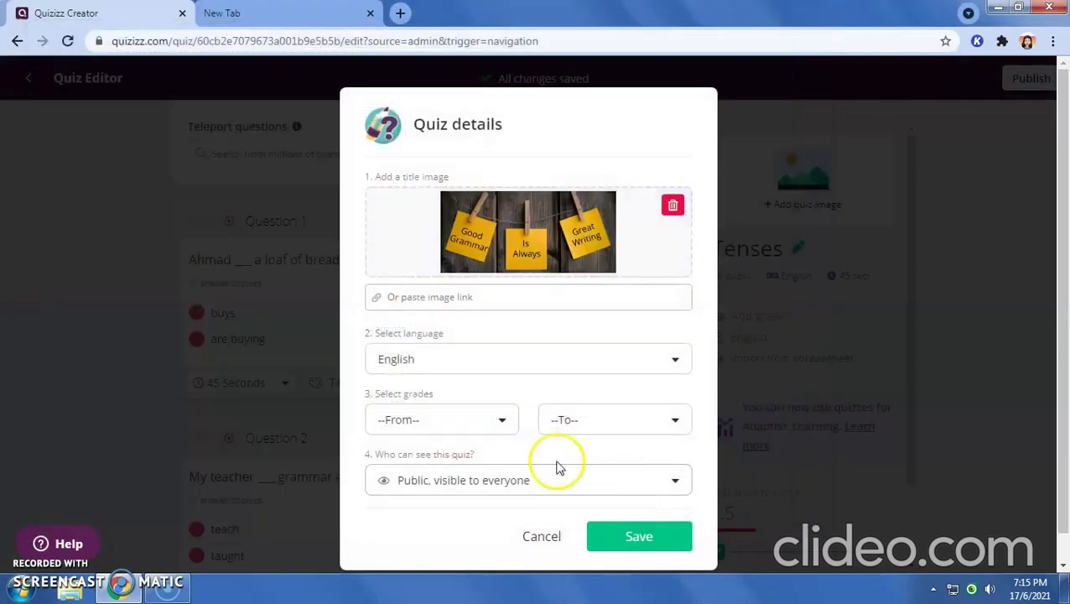
- Set the quiz's grade range from 8th to 12th and save the quiz details
click(505, 426)
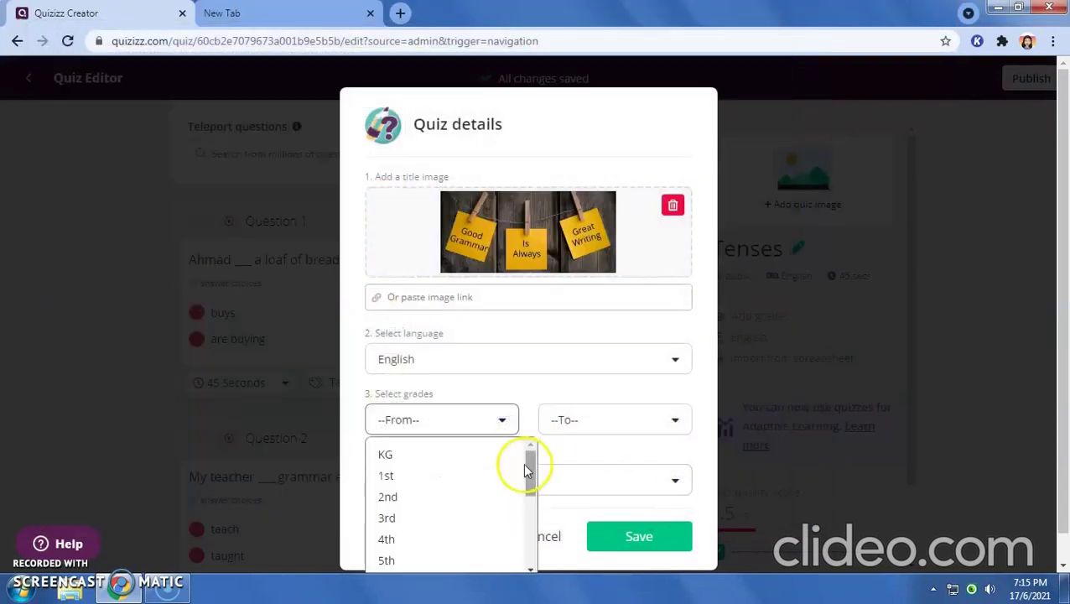
drag(528, 468, 529, 508)
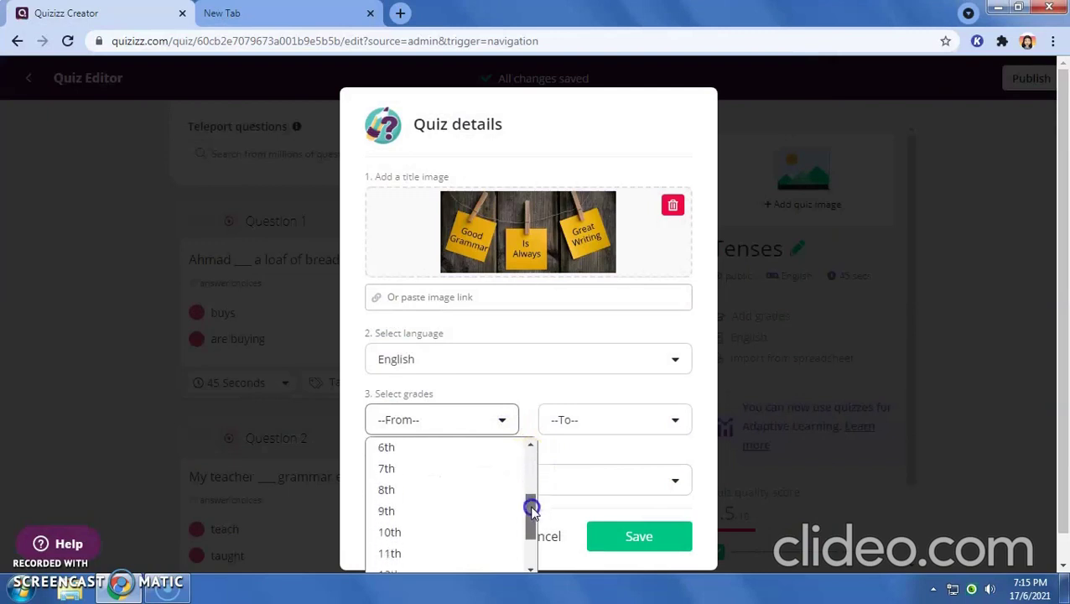
click(464, 487)
click(669, 428)
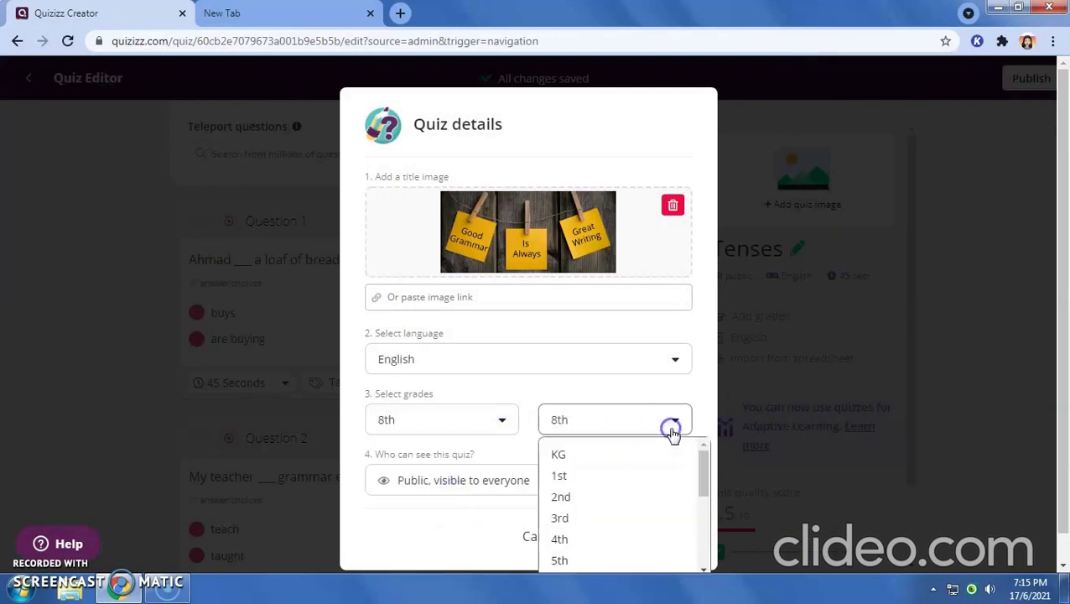
drag(703, 476, 699, 530)
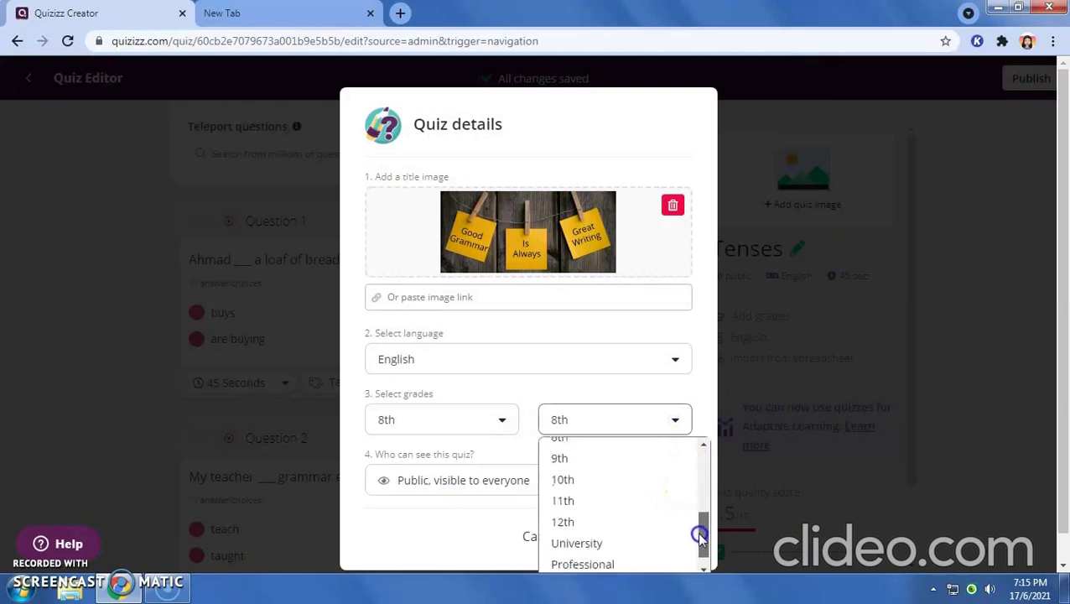
click(609, 508)
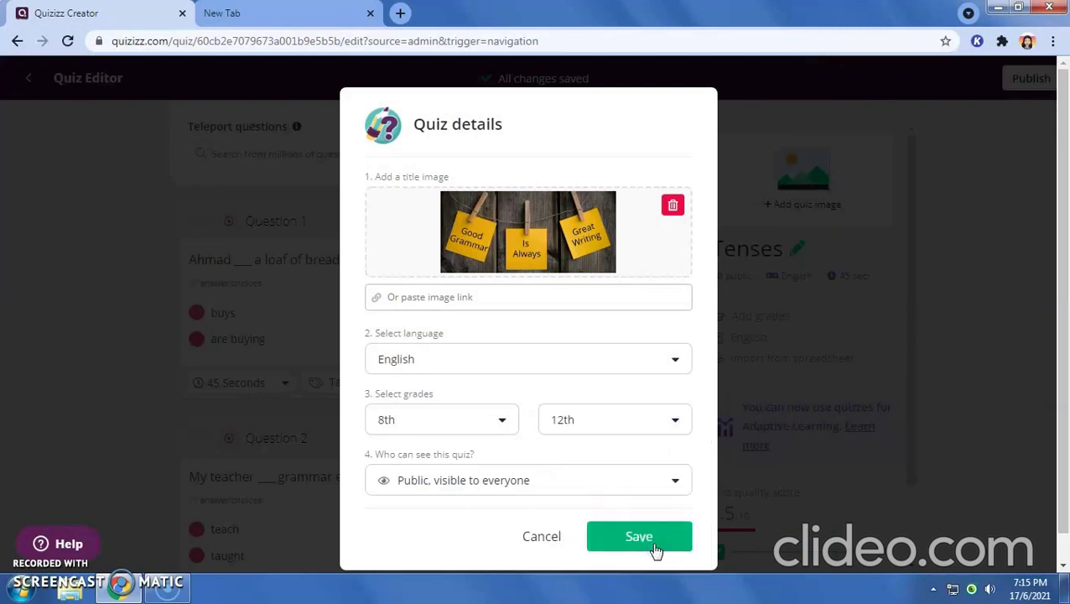
click(653, 544)
- View the published quiz's invite and link-sharing options, close them and go to the quiz's page
click(671, 290)
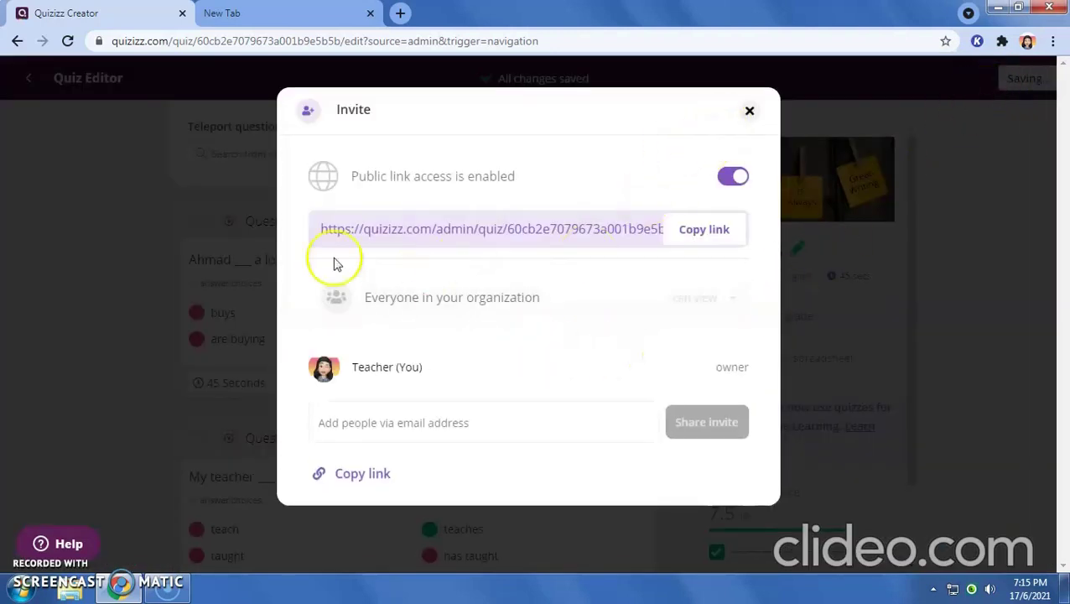
click(749, 115)
click(609, 246)
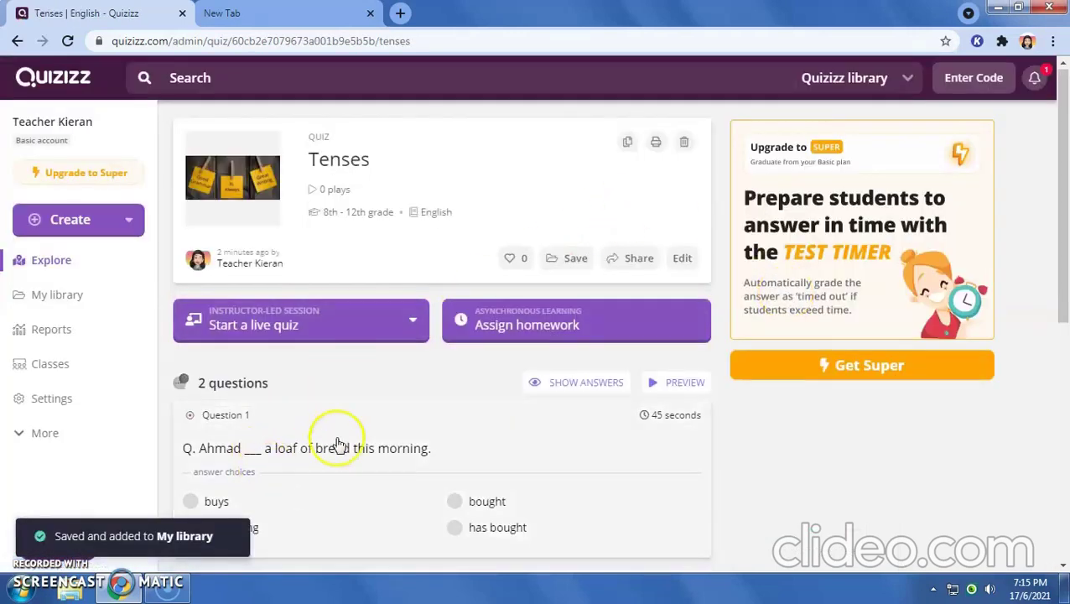
- Look over the Tenses quiz page, open its preview and start playing with the default settings
scroll(351, 425, down, 2)
scroll(352, 425, up, 2)
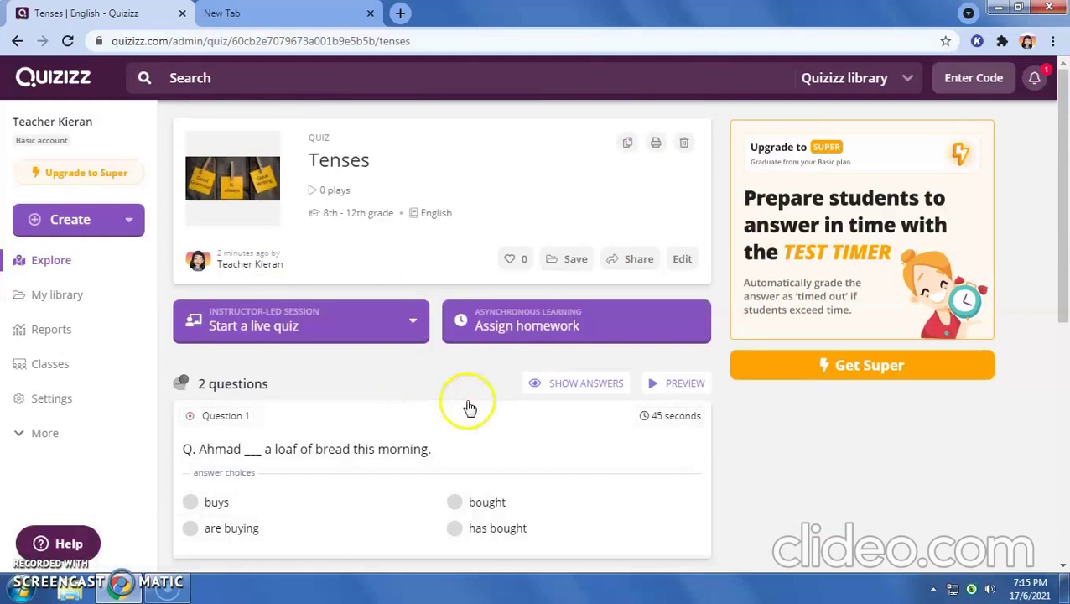
scroll(470, 408, down, 1)
scroll(303, 425, up, 1)
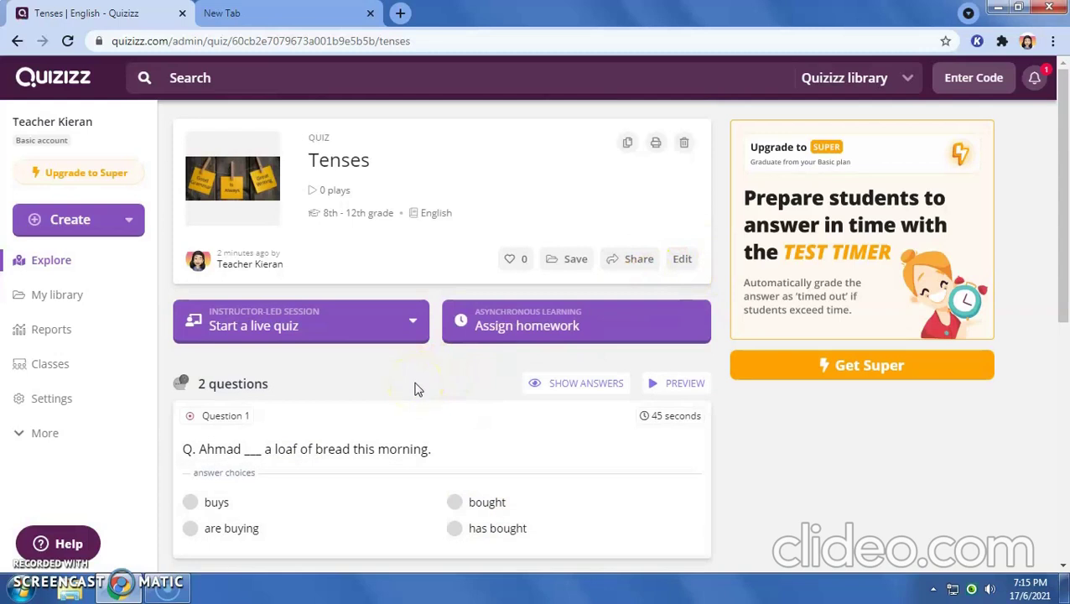
click(671, 387)
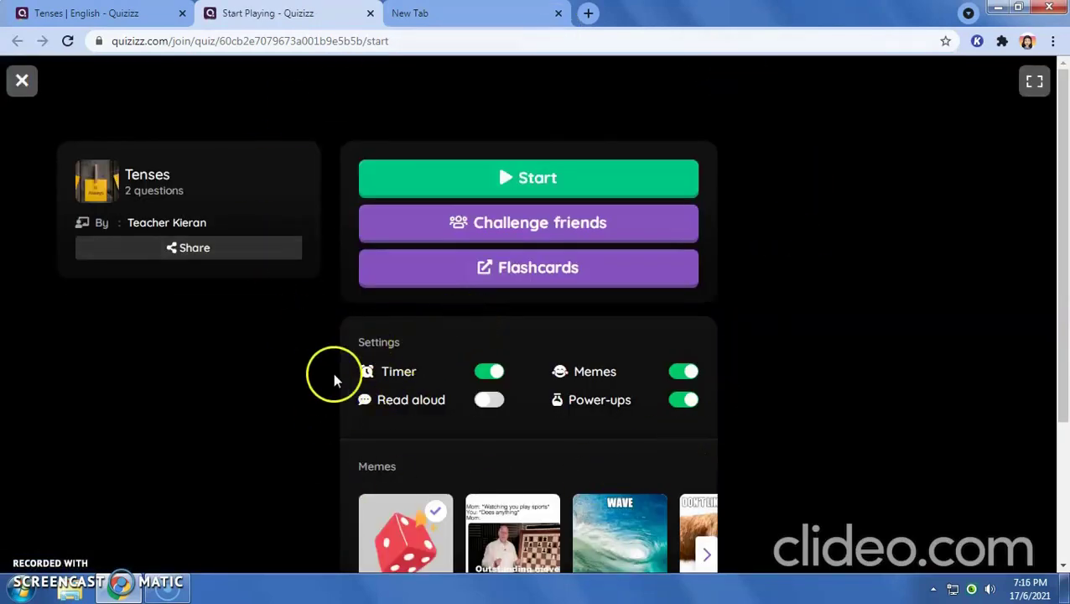
click(516, 181)
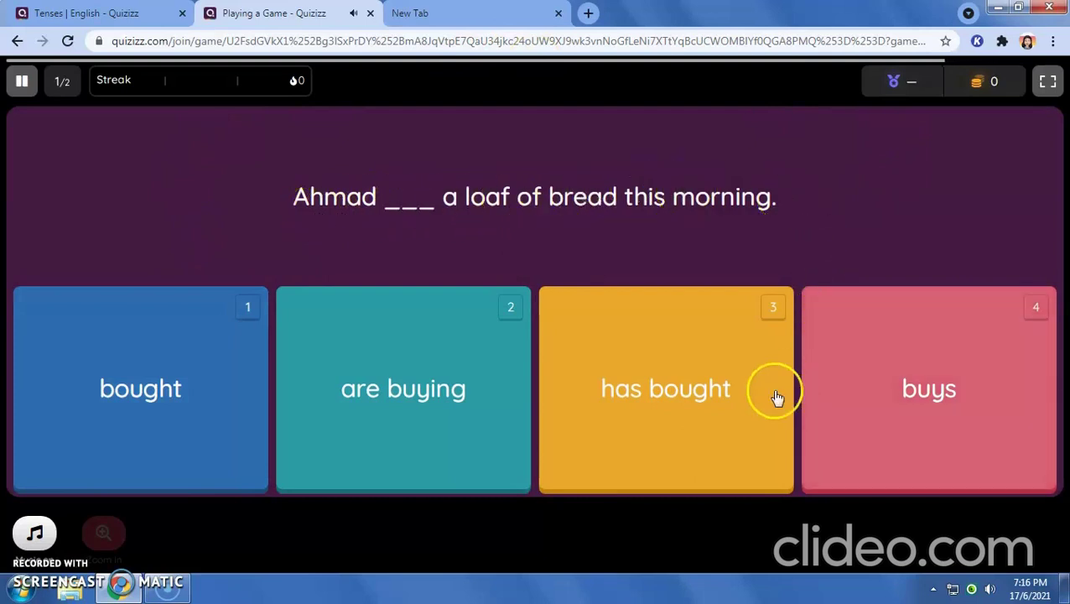
- Play through the preview, answering "bought" for question 1, "teach" for question 2 and "teaches" when question 2 is asked again
click(178, 388)
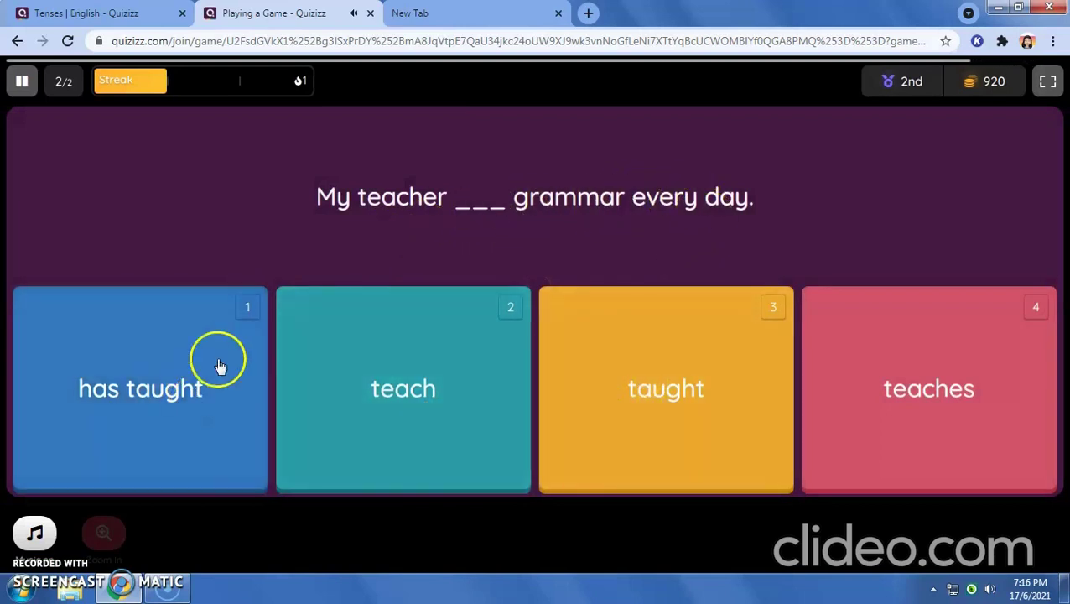
click(387, 411)
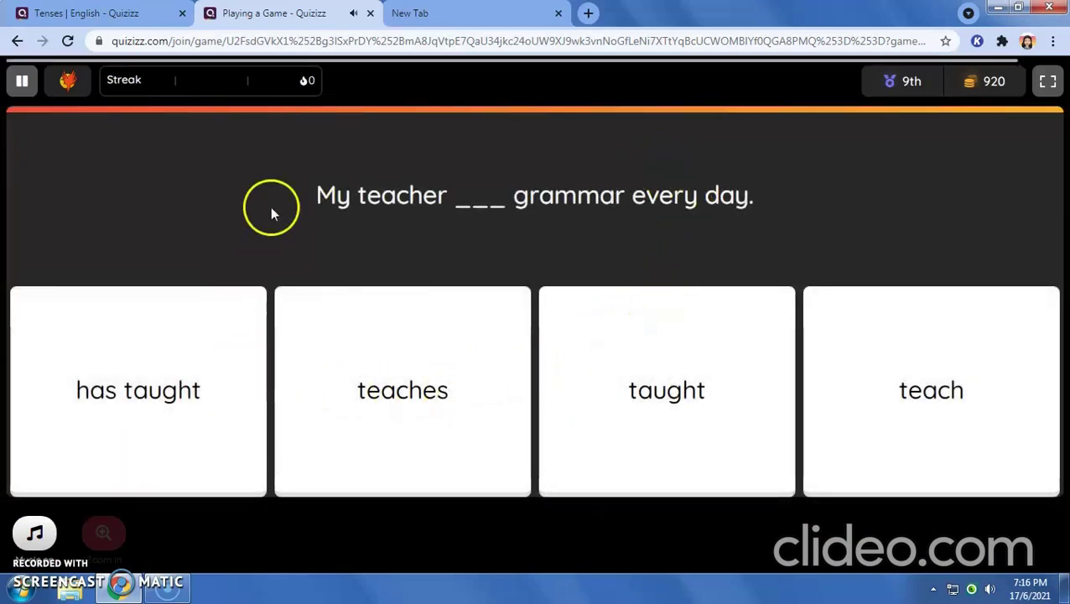
click(401, 399)
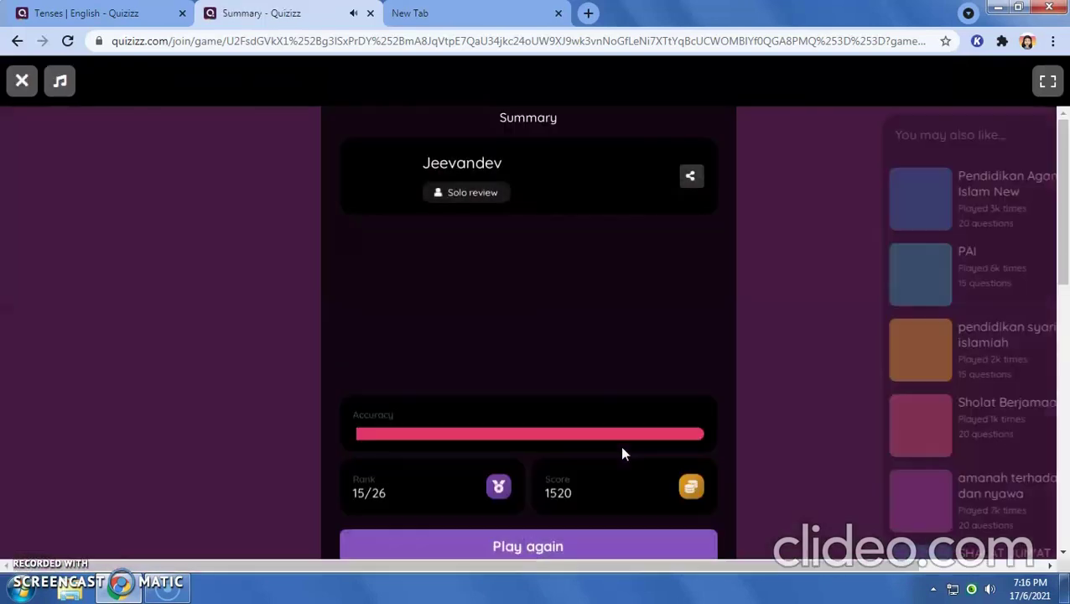
click(616, 457)
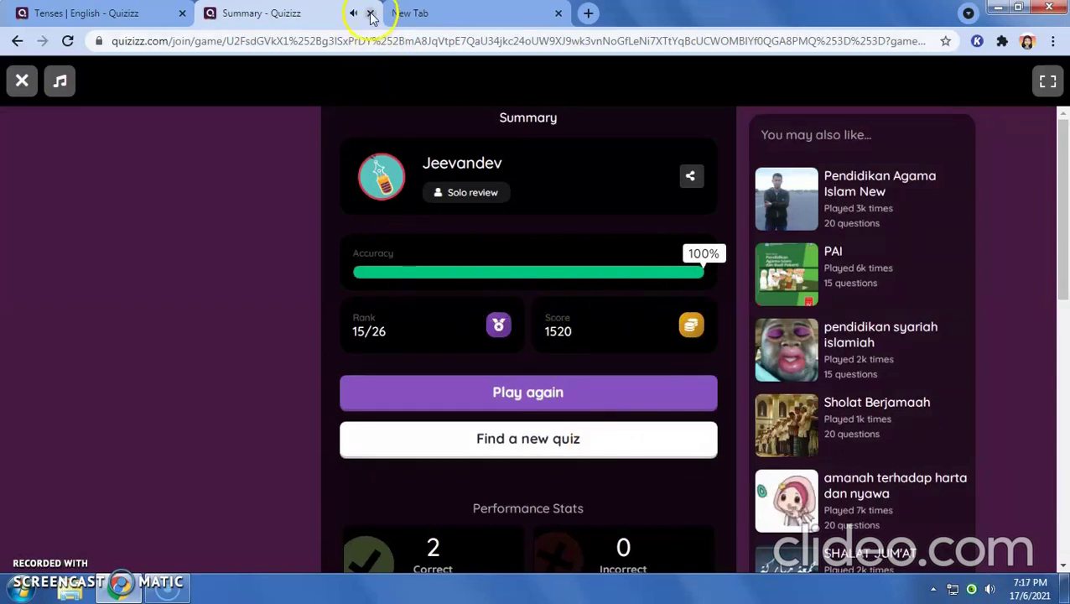
- Return to the Tenses quiz tab, open the classes page and look through the student lists of CLASS 5S4 and CLASS B28
click(143, 13)
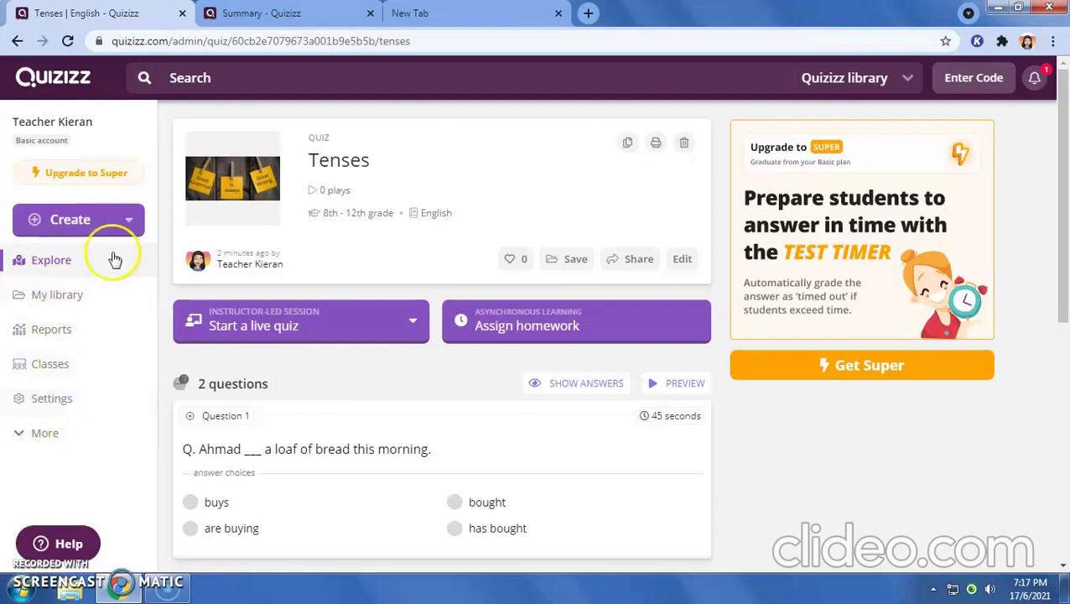
click(58, 378)
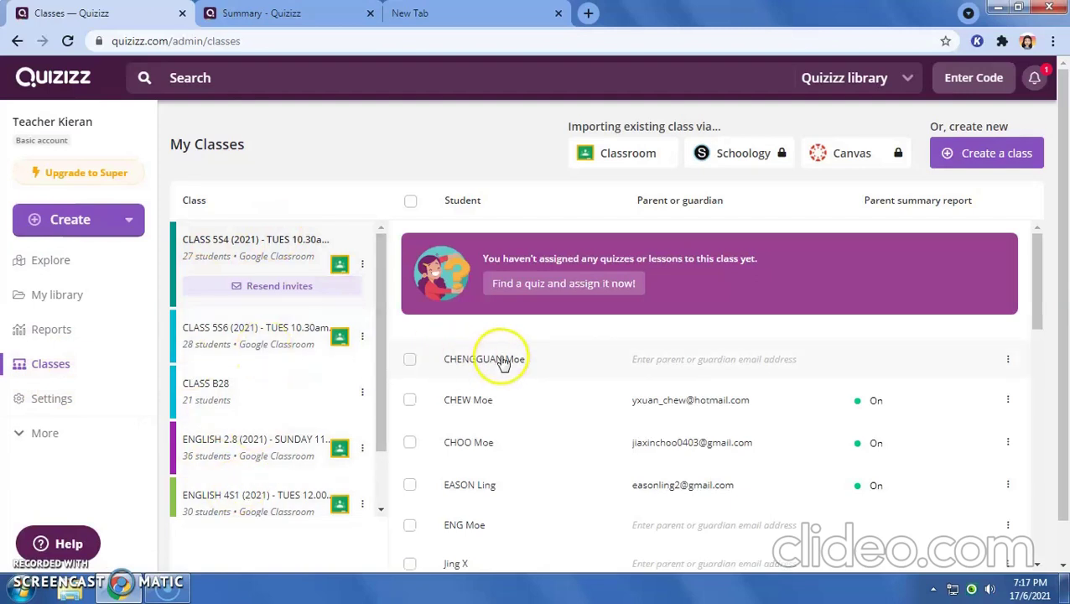
scroll(503, 364, down, 7)
scroll(504, 365, down, 5)
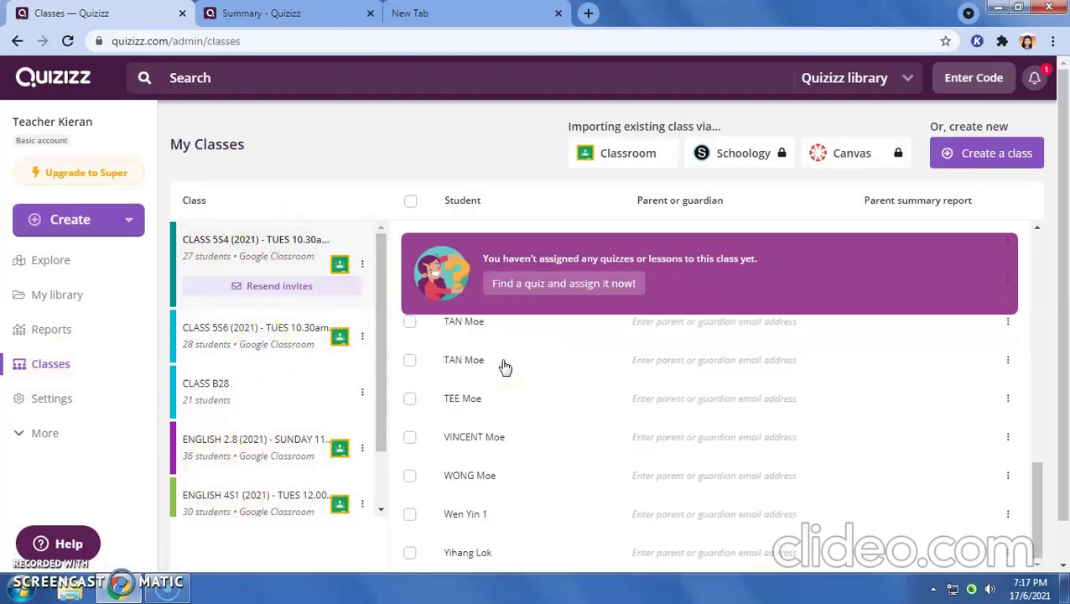
click(221, 347)
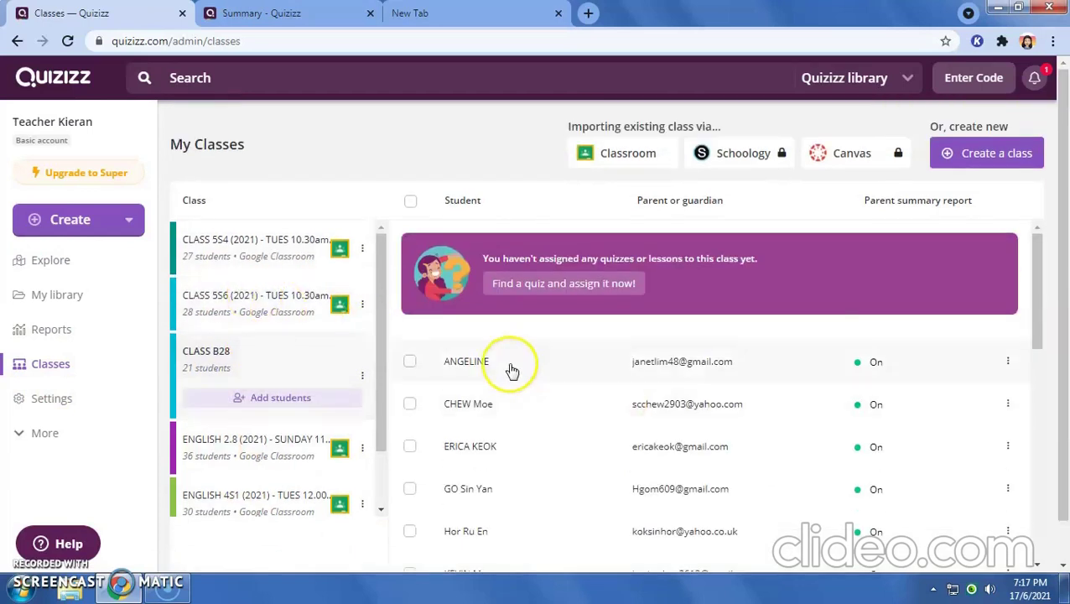
- Open the Google Classroom class import, look through the list of available classes and save the existing selection
click(588, 159)
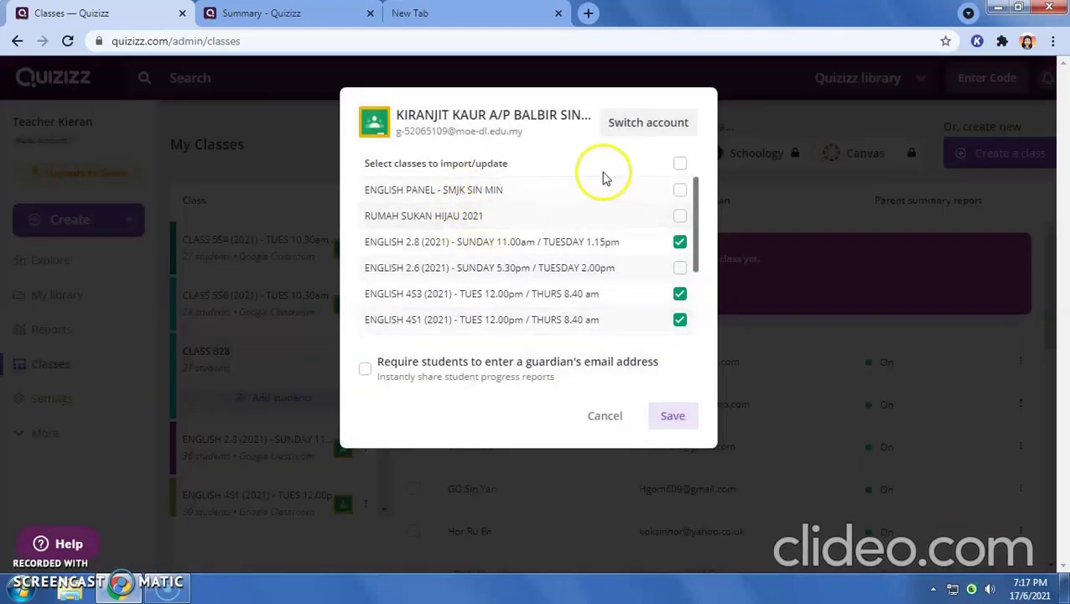
triple_click(698, 166)
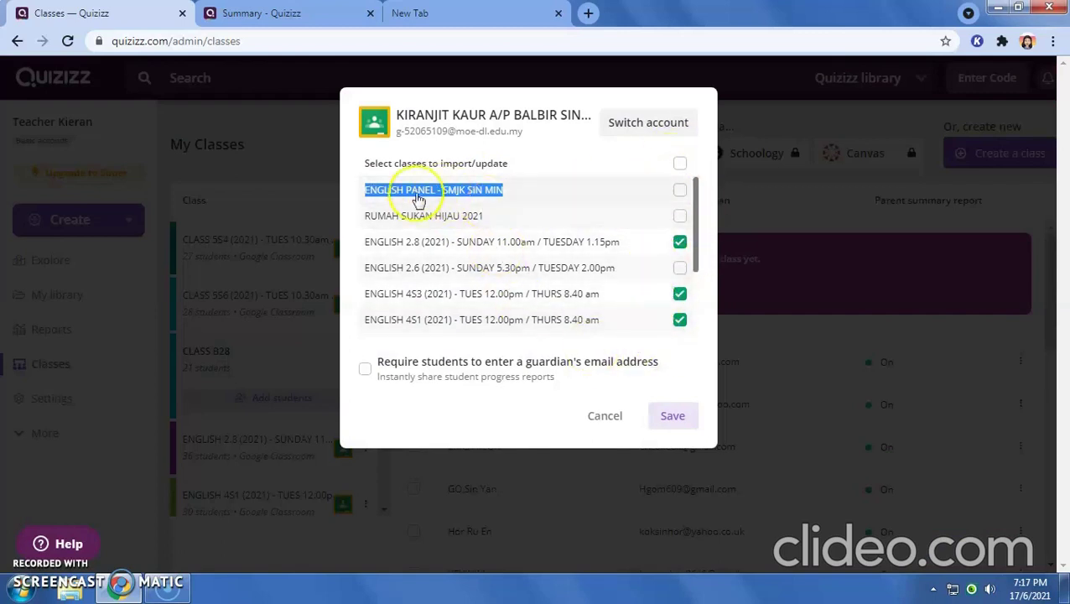
drag(698, 228, 696, 296)
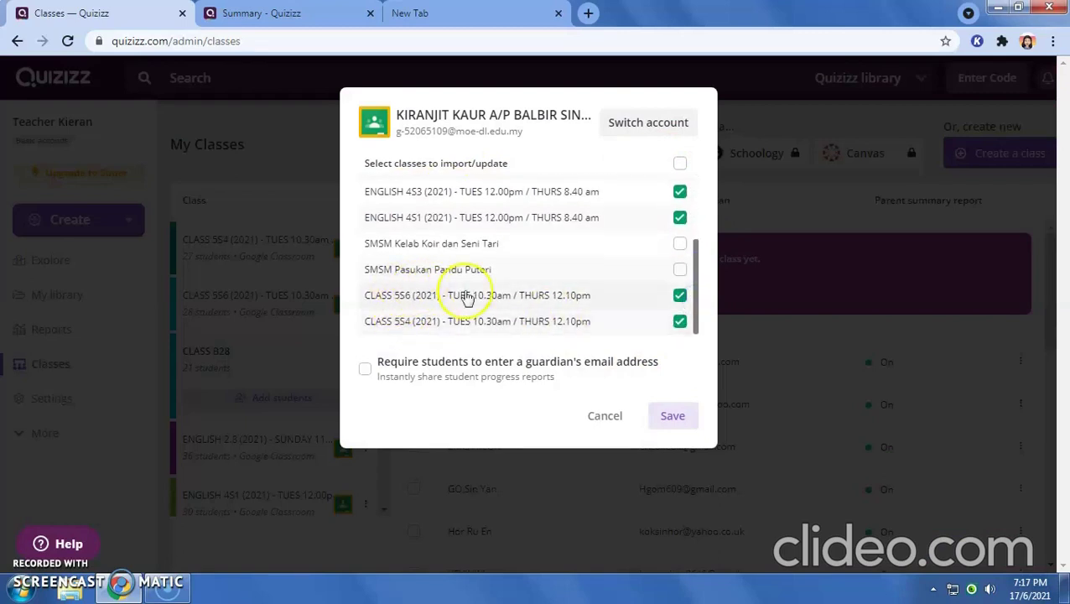
drag(699, 282, 698, 188)
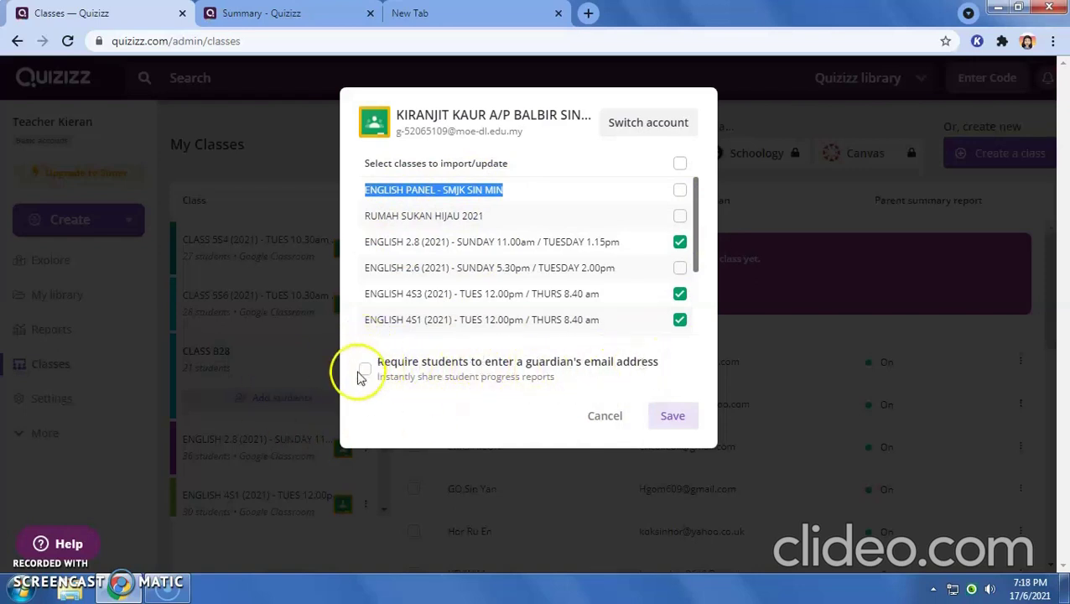
click(669, 417)
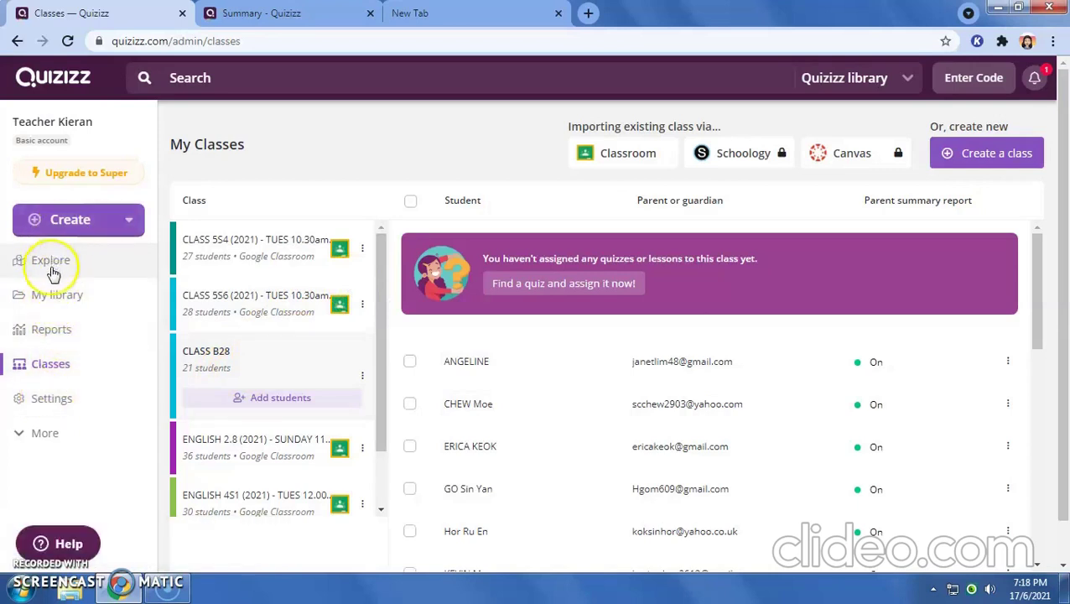
- Open the GRAMMAR TIME quiz from the library and look through its questions
click(52, 296)
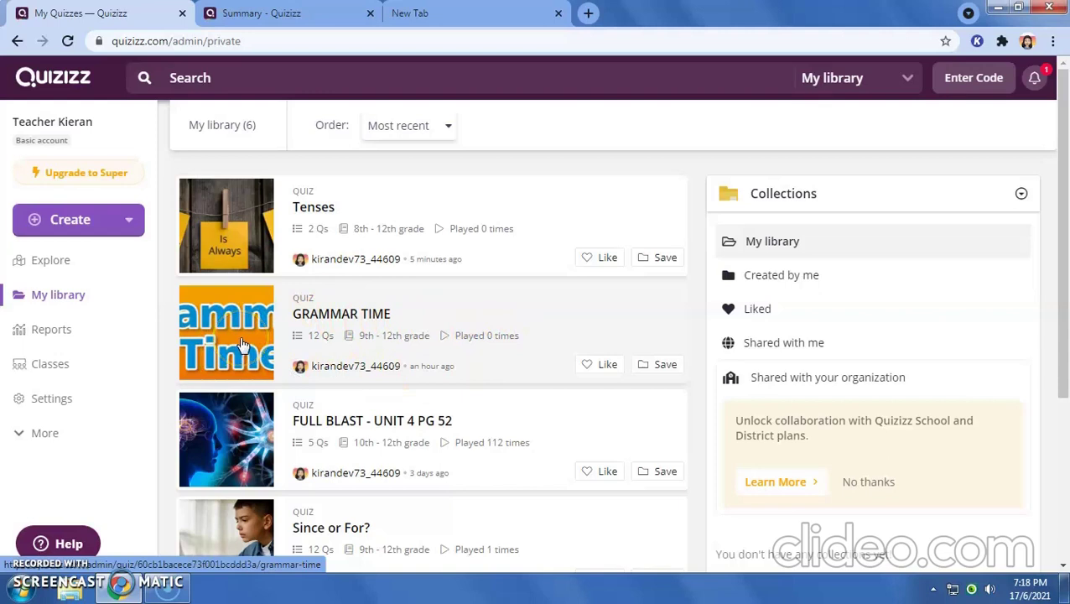
click(241, 344)
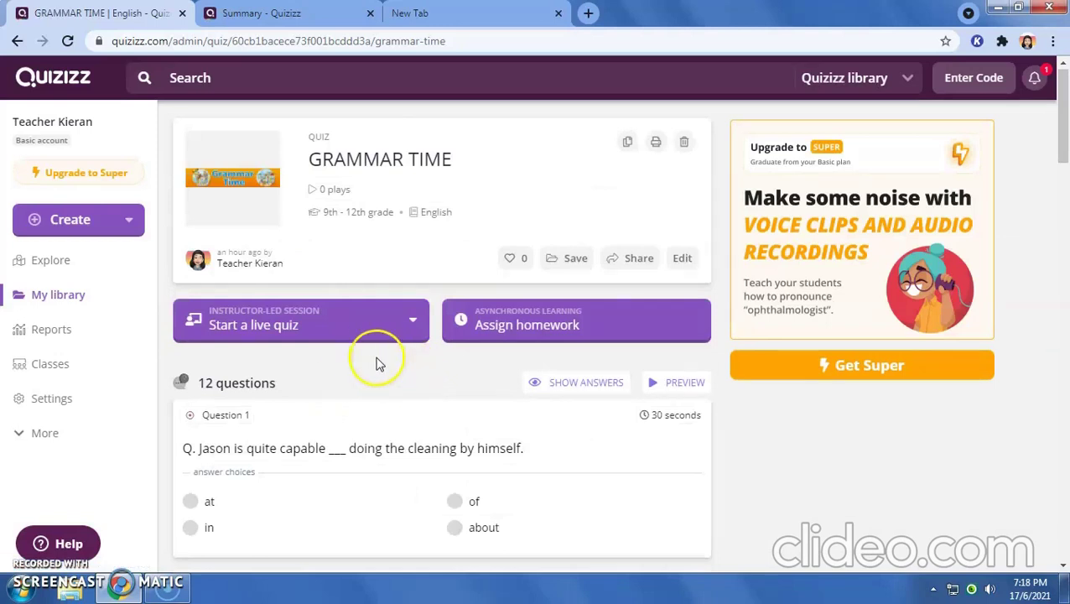
scroll(394, 419, down, 6)
scroll(395, 437, up, 5)
scroll(395, 437, down, 8)
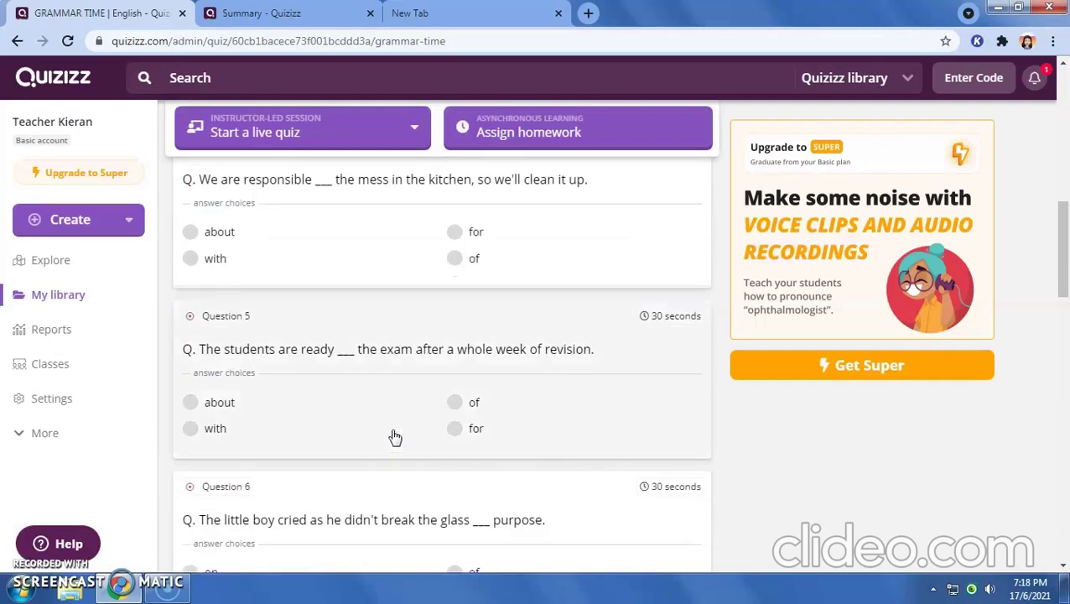
scroll(346, 441, down, 2)
scroll(346, 440, up, 7)
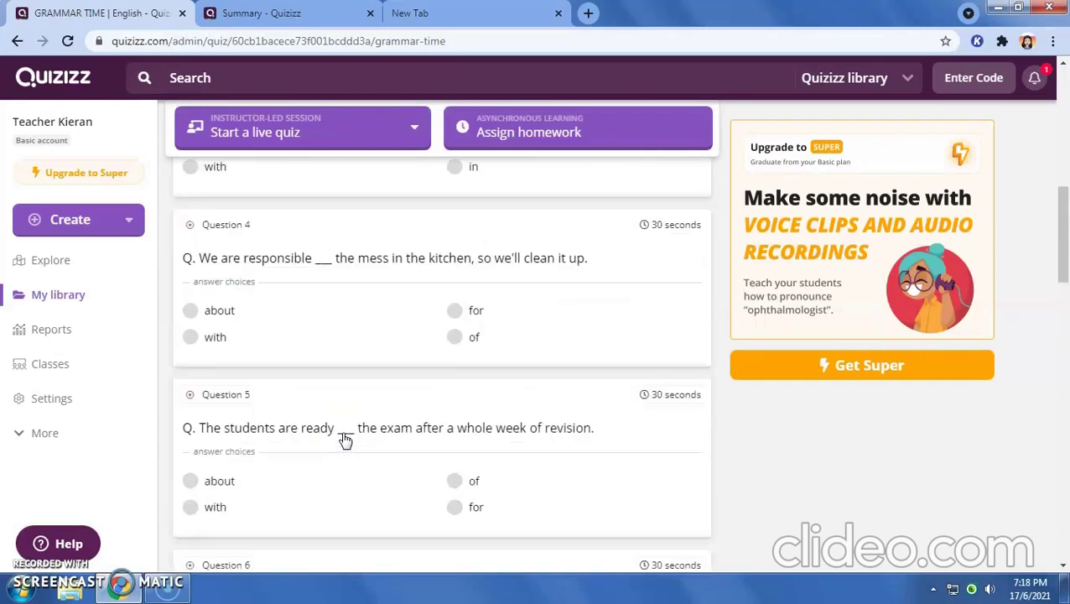
scroll(345, 441, up, 4)
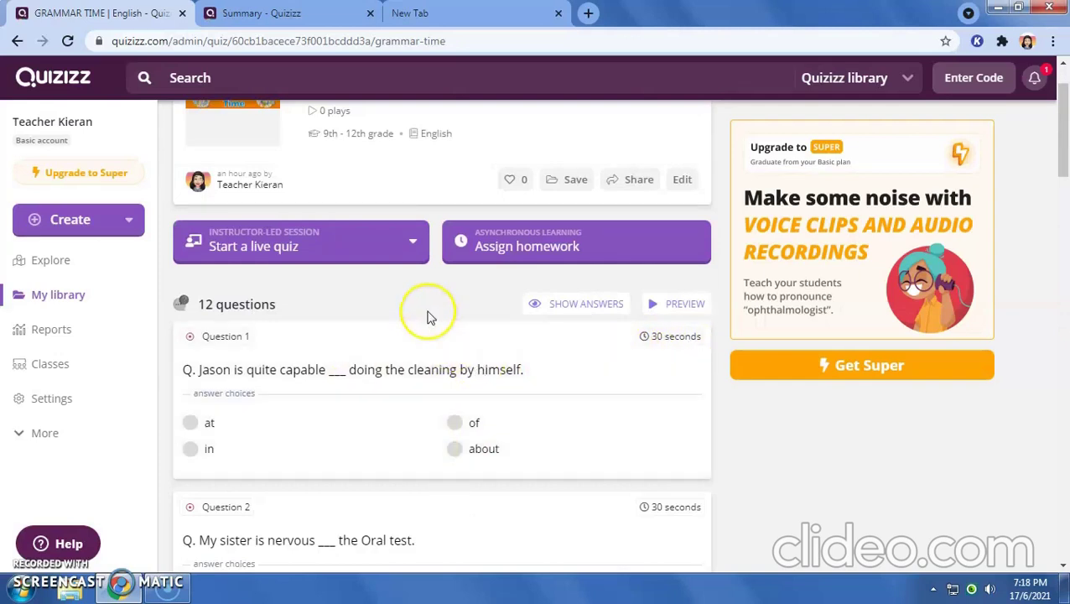
- Assign the GRAMMAR TIME quiz as homework with a custom deadline of Friday, June 25
click(544, 245)
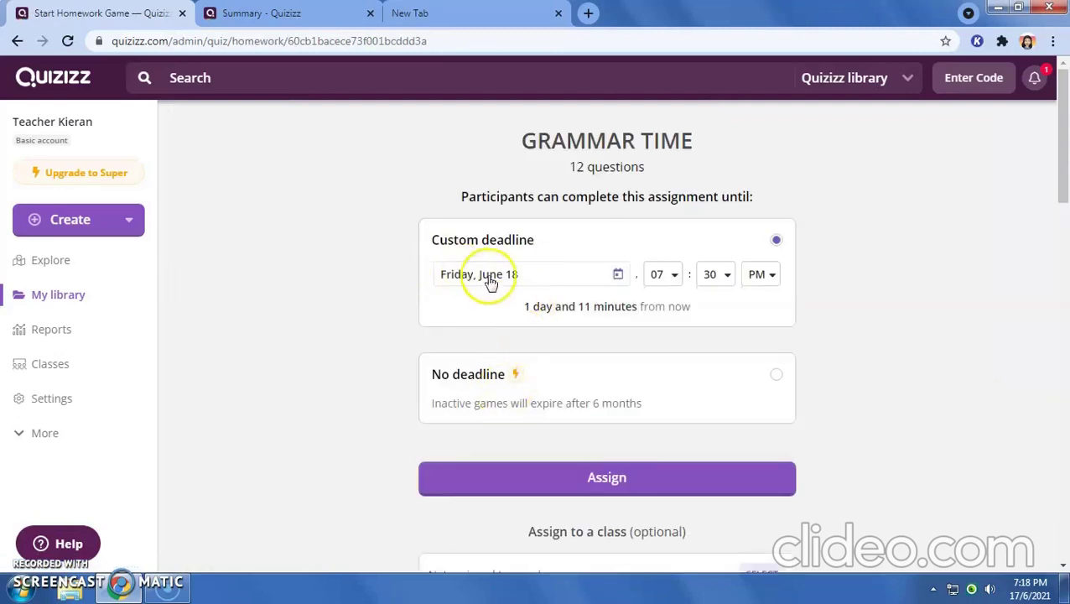
click(618, 276)
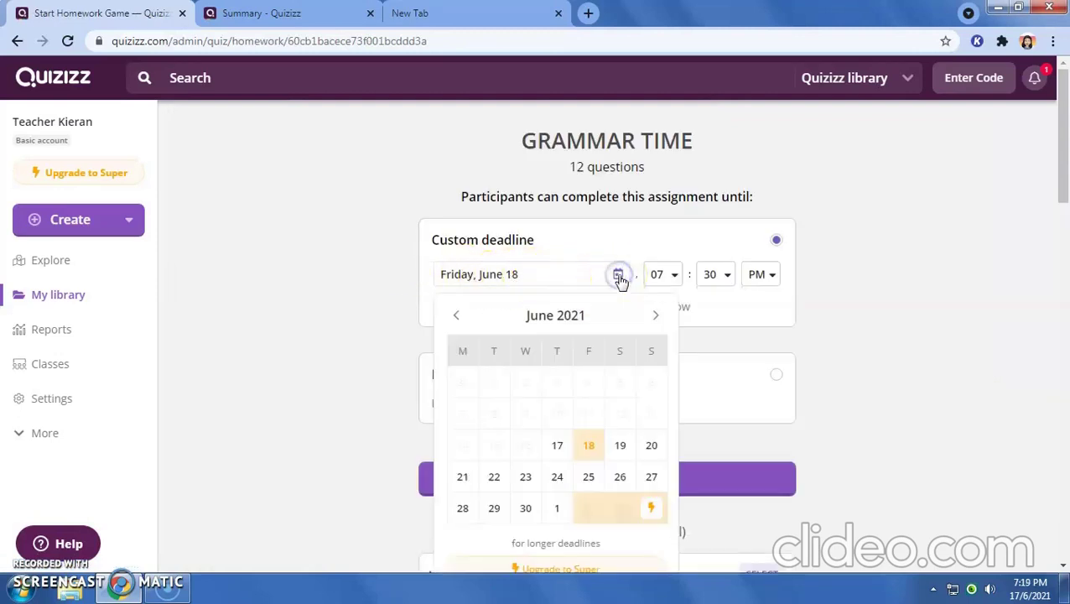
click(590, 478)
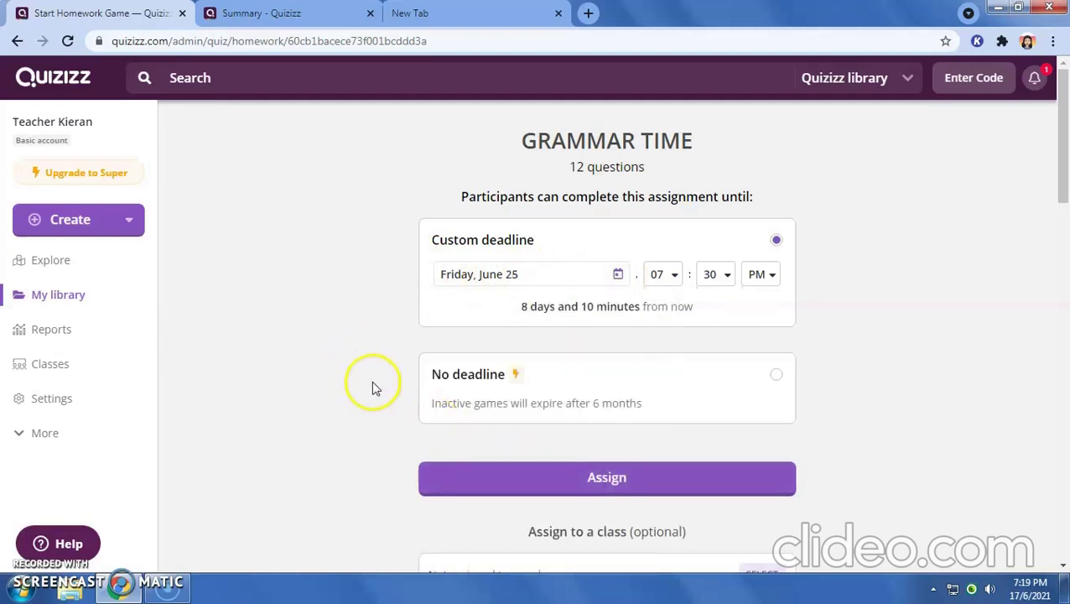
scroll(374, 423, down, 2)
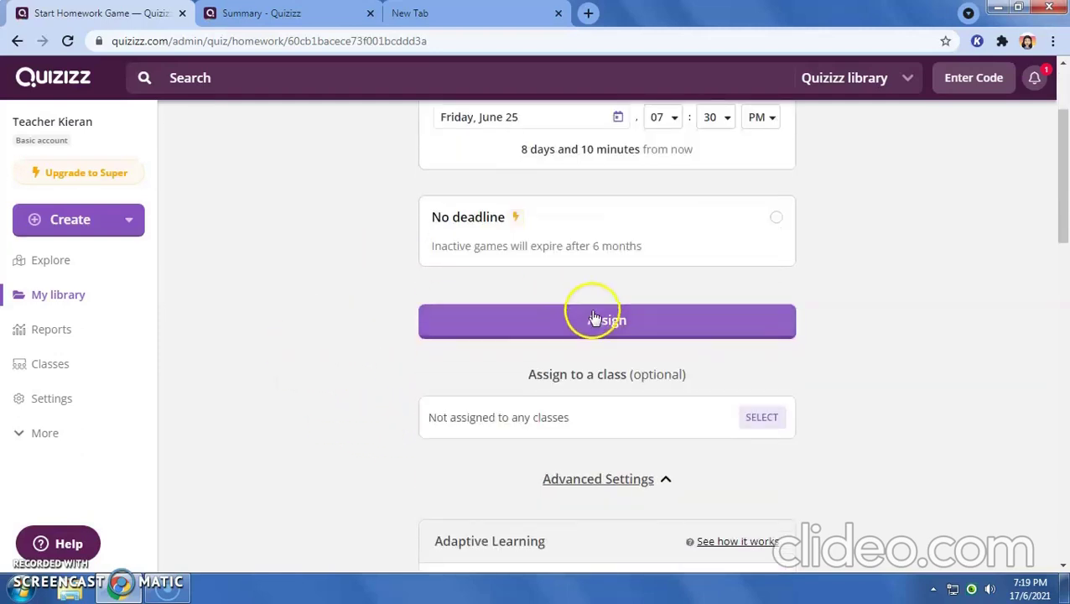
click(599, 327)
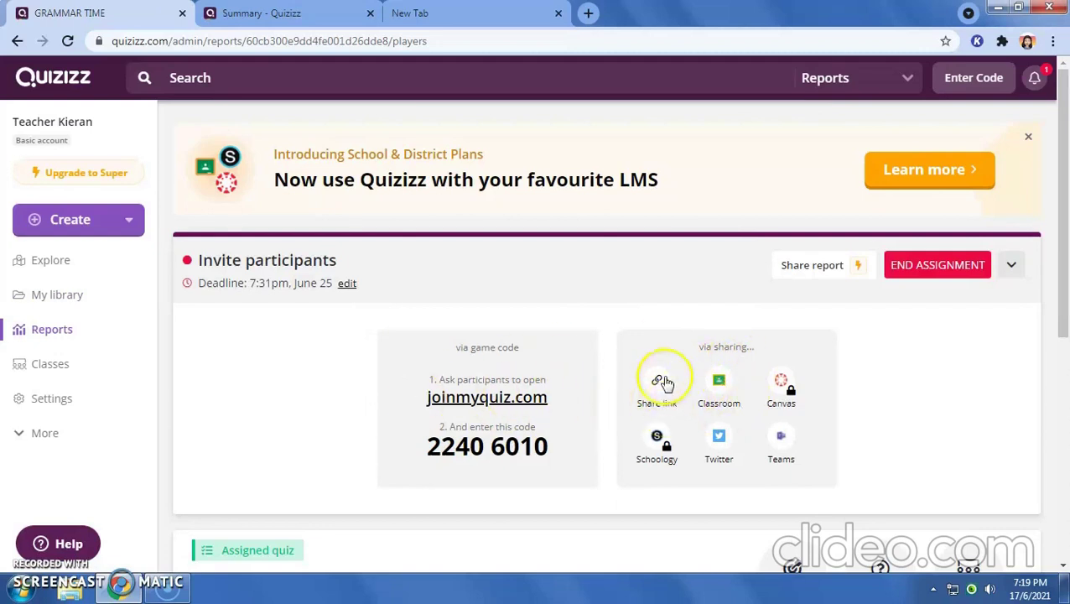
- Share the assignment through Google Classroom with CLASS 5S4 and CLASS 5S6, using the assignment title "GRAMMAR"
click(719, 385)
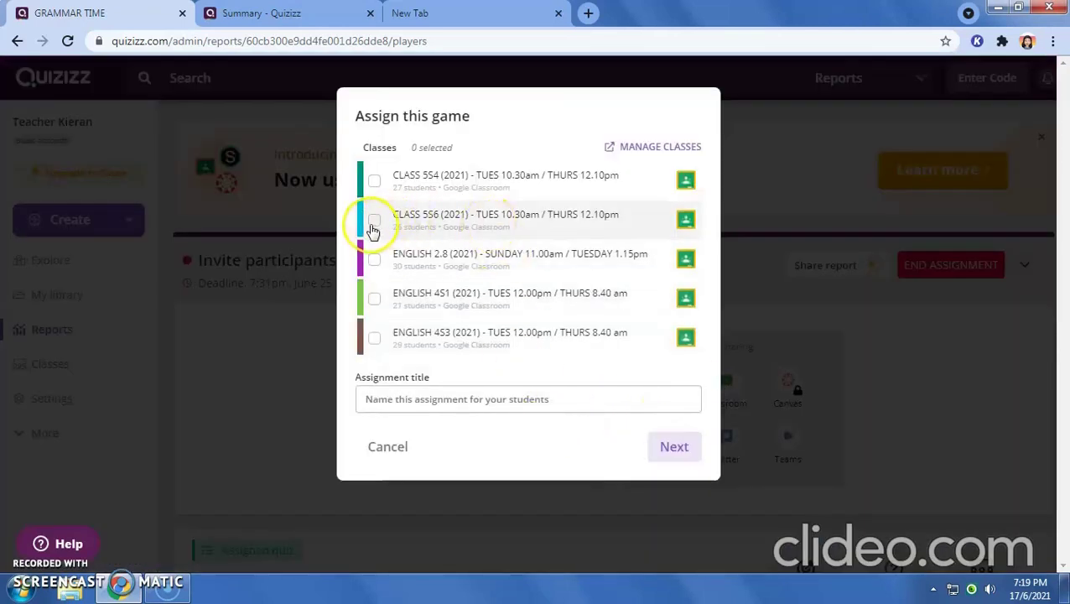
click(372, 221)
click(374, 179)
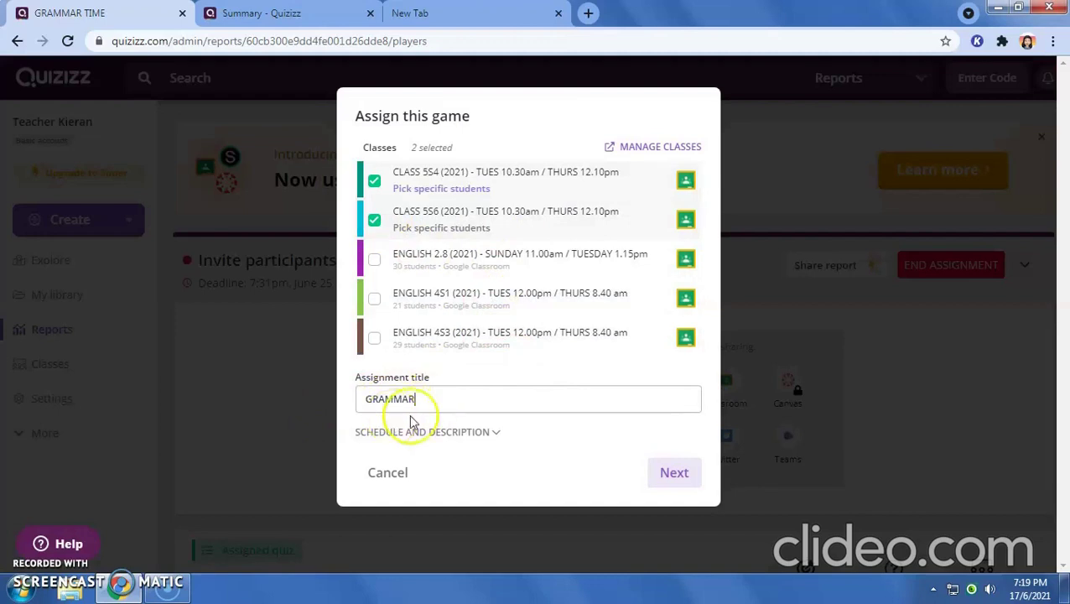
click(674, 475)
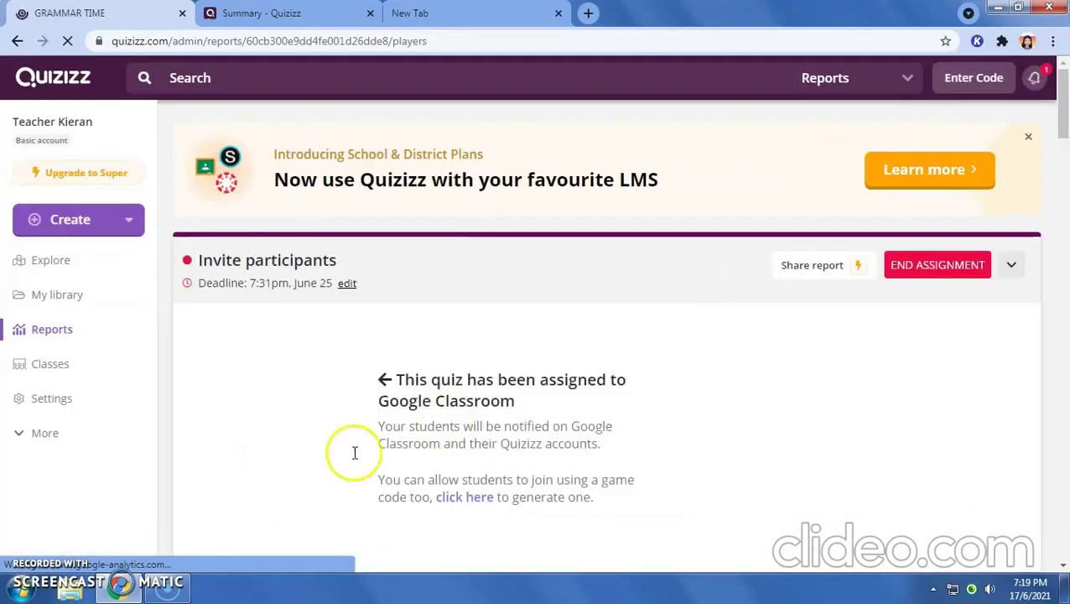
- Examine the GRAMMAR TIME assignment's report, including its assigned classes and the students' participation status
scroll(361, 428, down, 3)
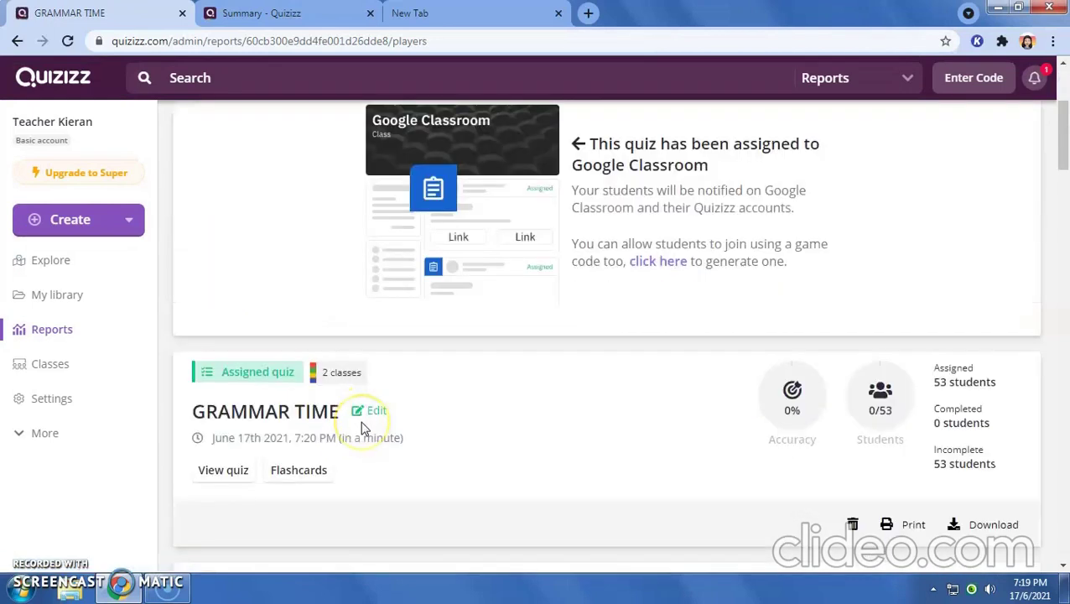
scroll(443, 426, down, 1)
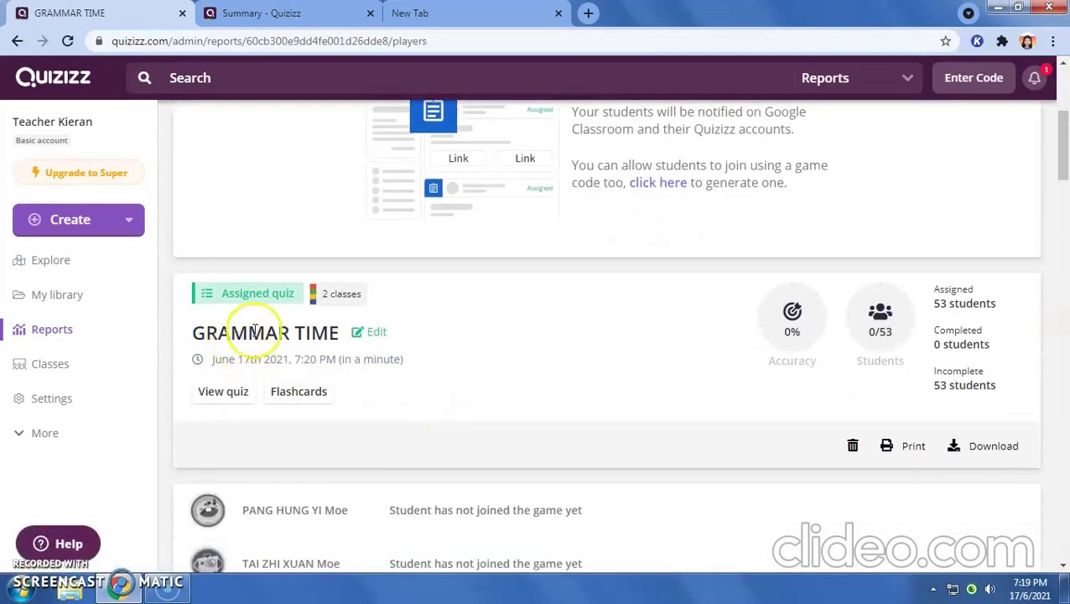
mouse_move(333, 304)
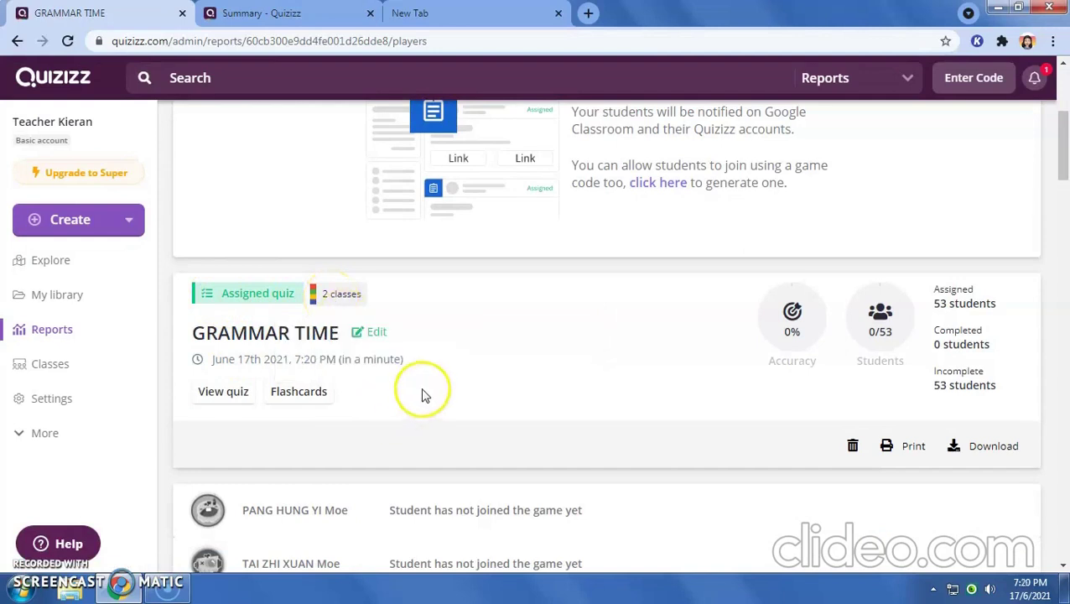
scroll(529, 378, down, 1)
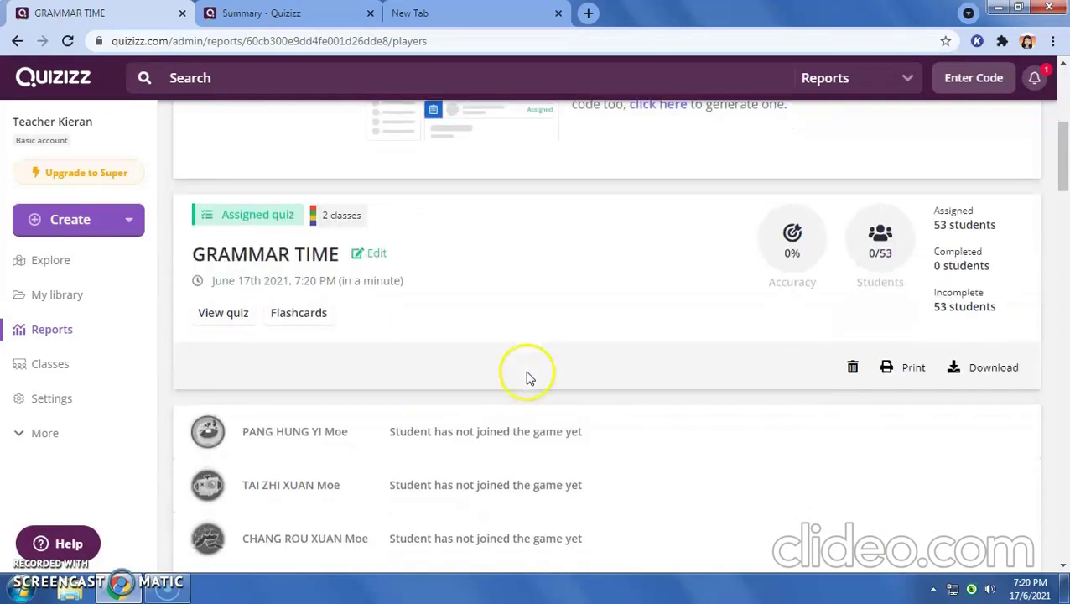
scroll(482, 387, down, 8)
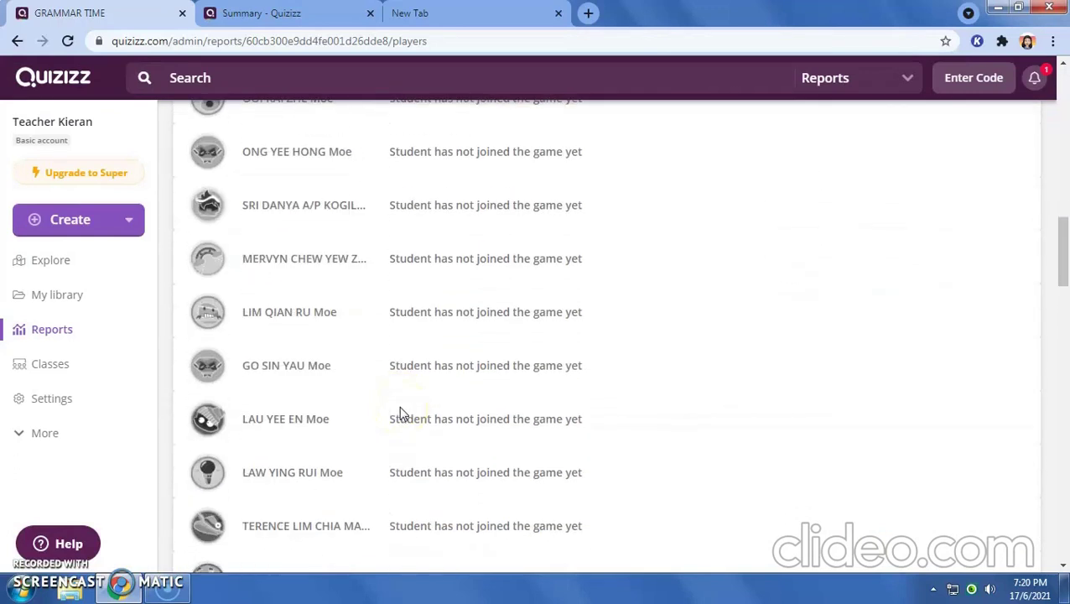
scroll(453, 427, down, 6)
scroll(416, 440, up, 14)
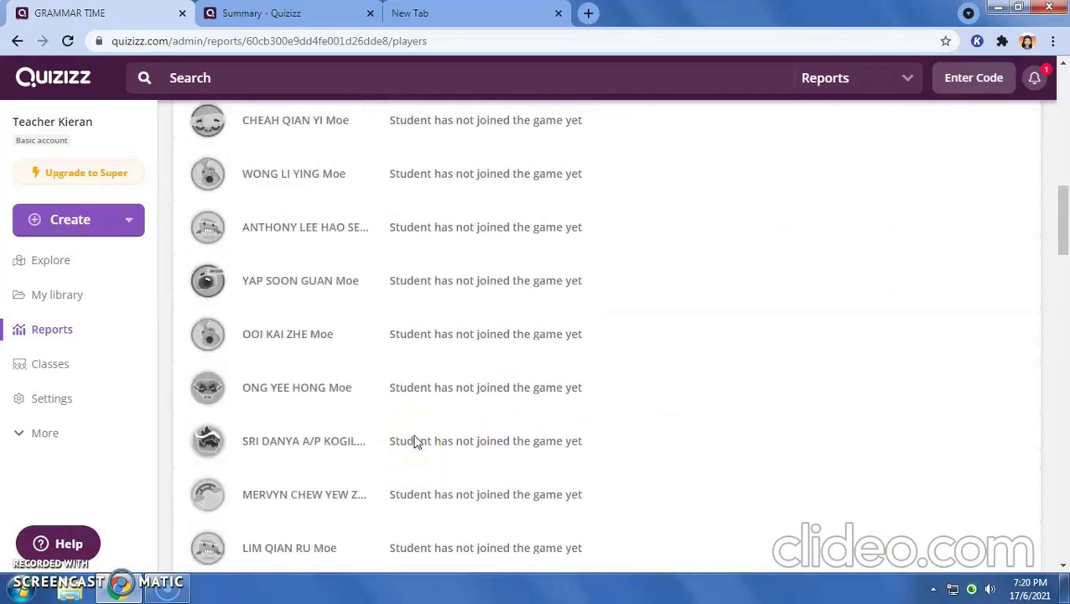
scroll(415, 440, up, 4)
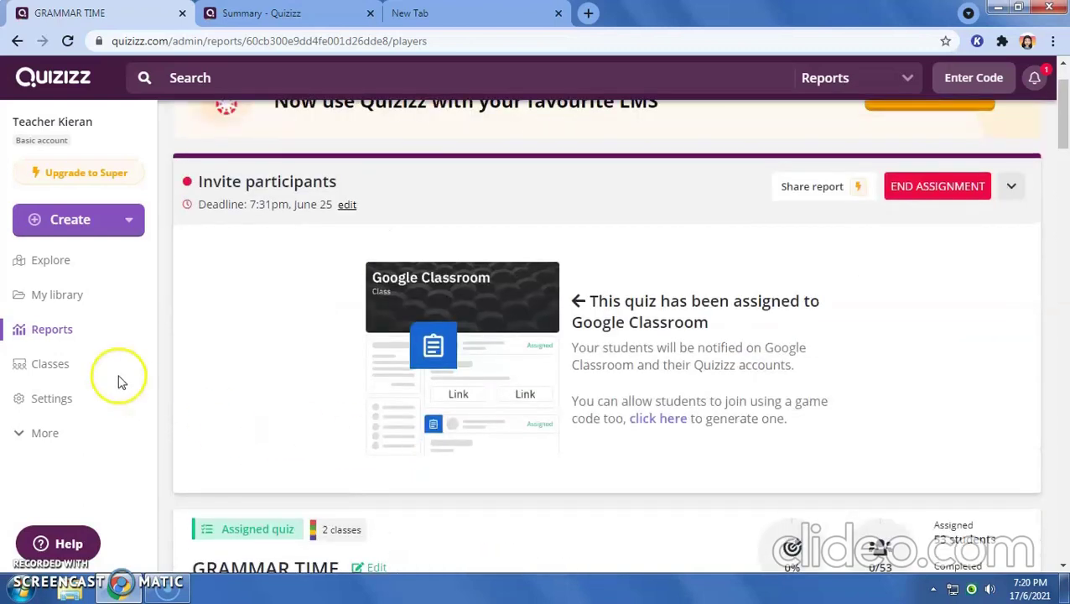
- Open the "Since or For?" report from the reports list and review the participants' accuracy and scores
click(64, 332)
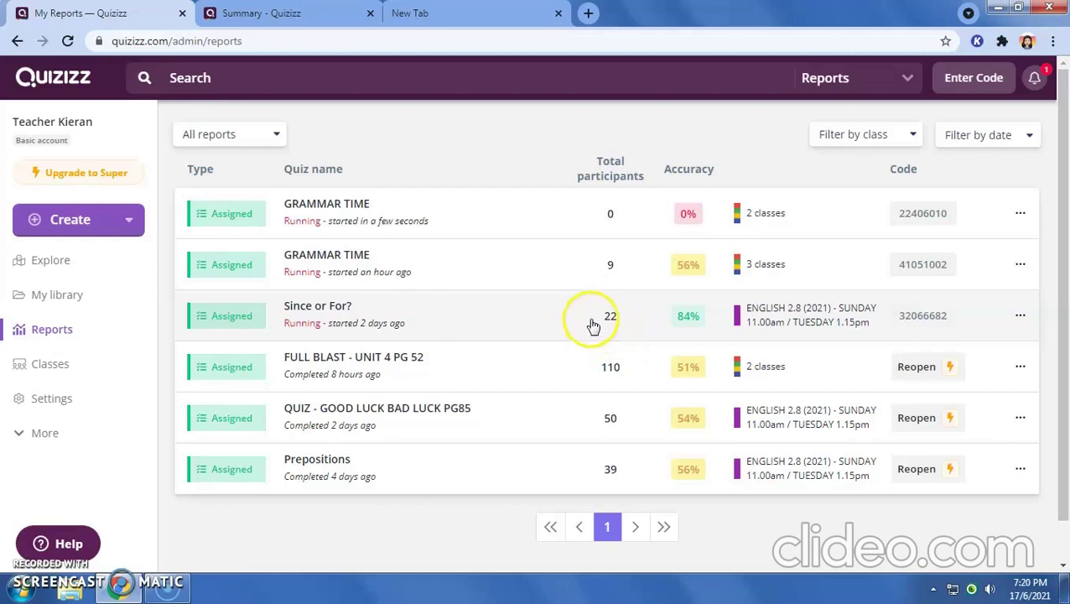
click(460, 316)
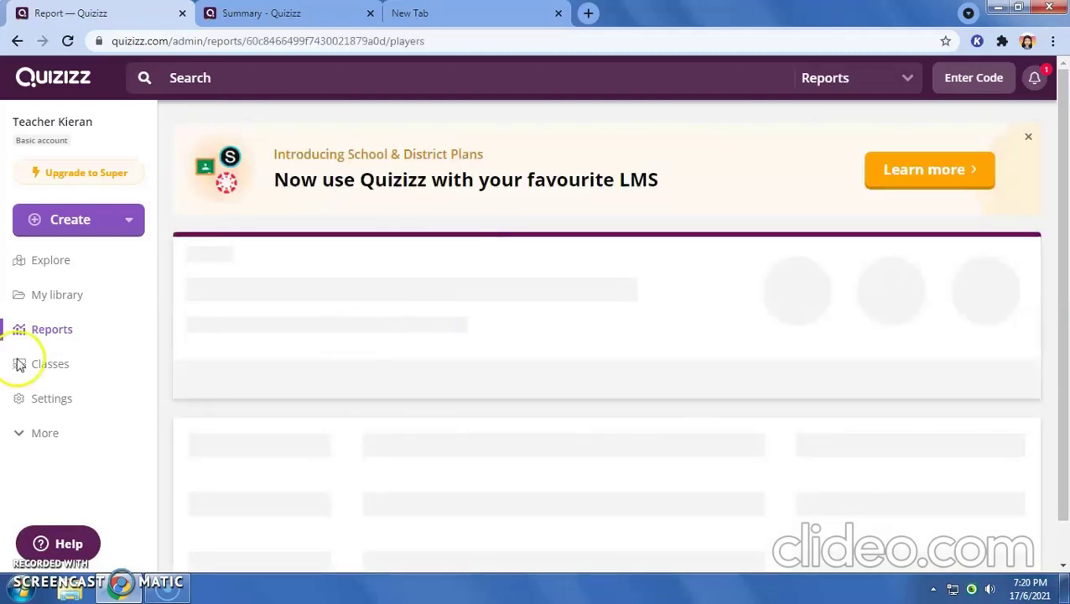
scroll(600, 399, down, 8)
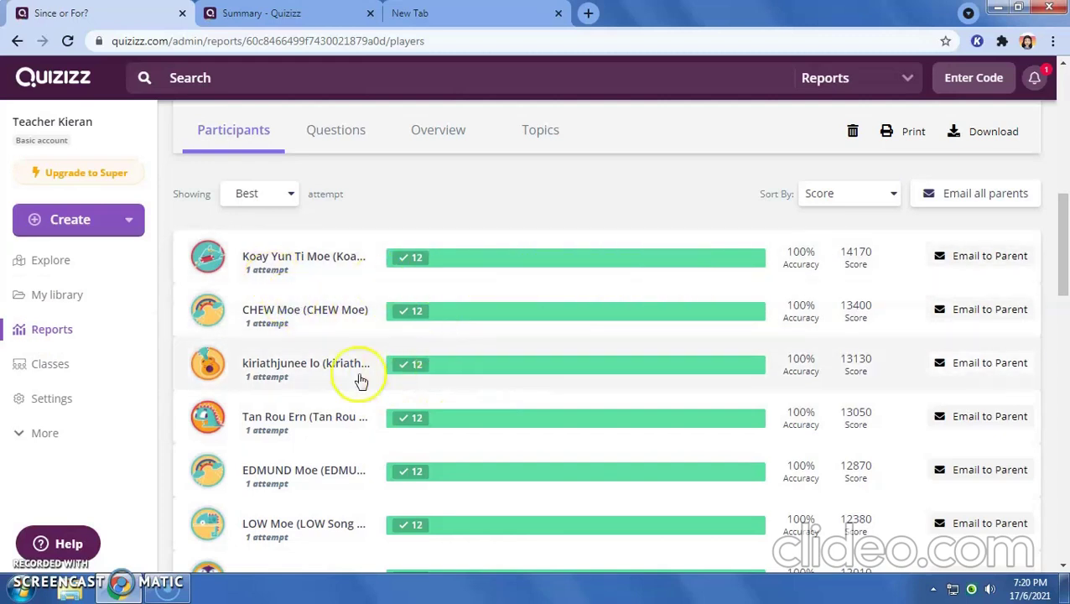
scroll(302, 369, down, 1)
scroll(287, 384, down, 5)
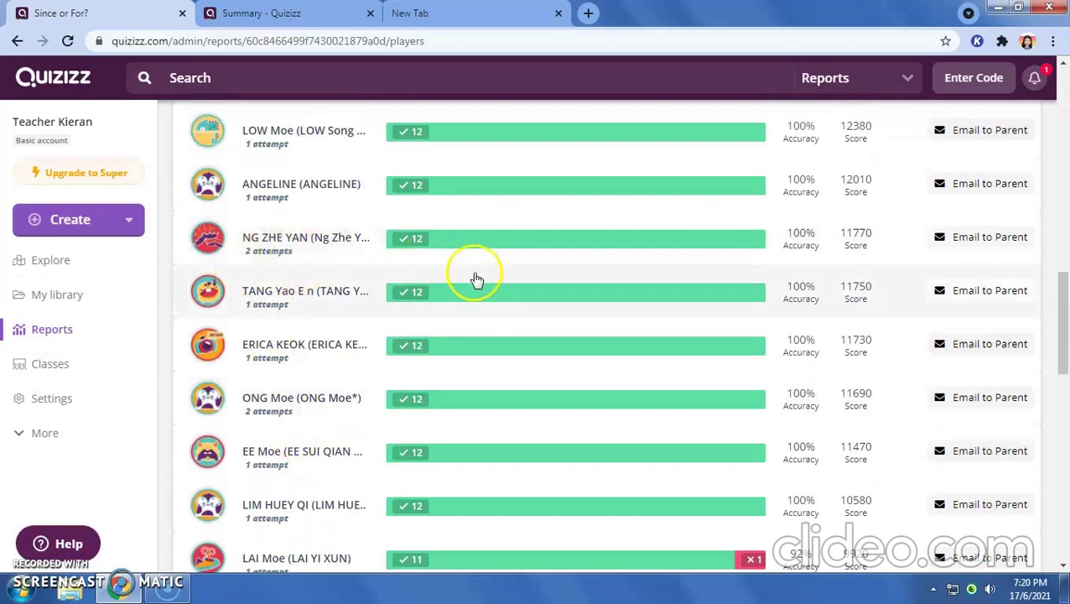
scroll(401, 425, down, 3)
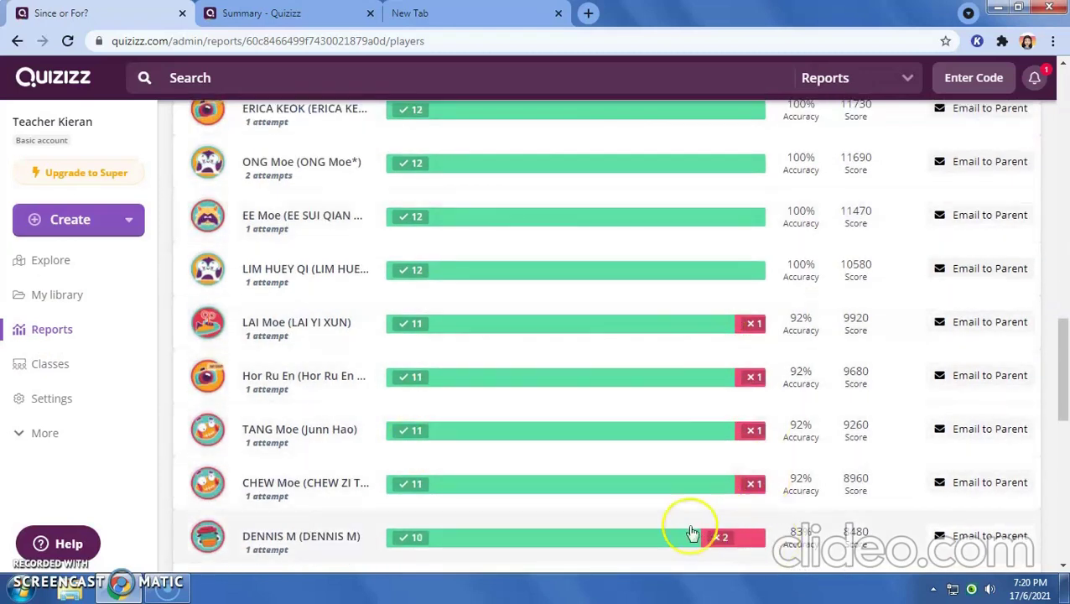
scroll(330, 442, up, 8)
scroll(333, 442, up, 2)
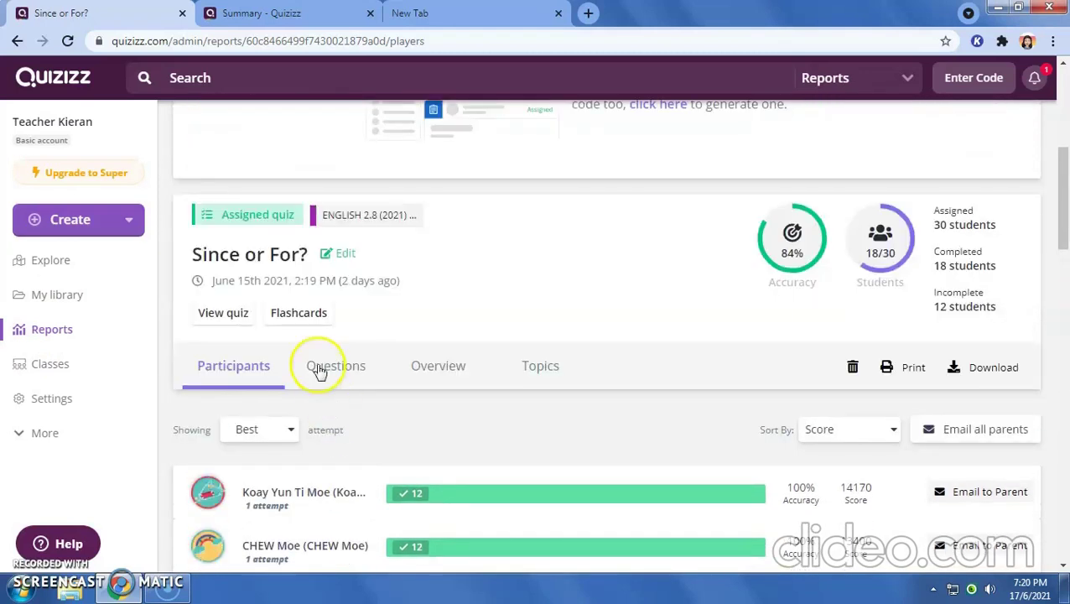
- Review the question-by-question answer breakdown in the "Since or For?" report
click(336, 367)
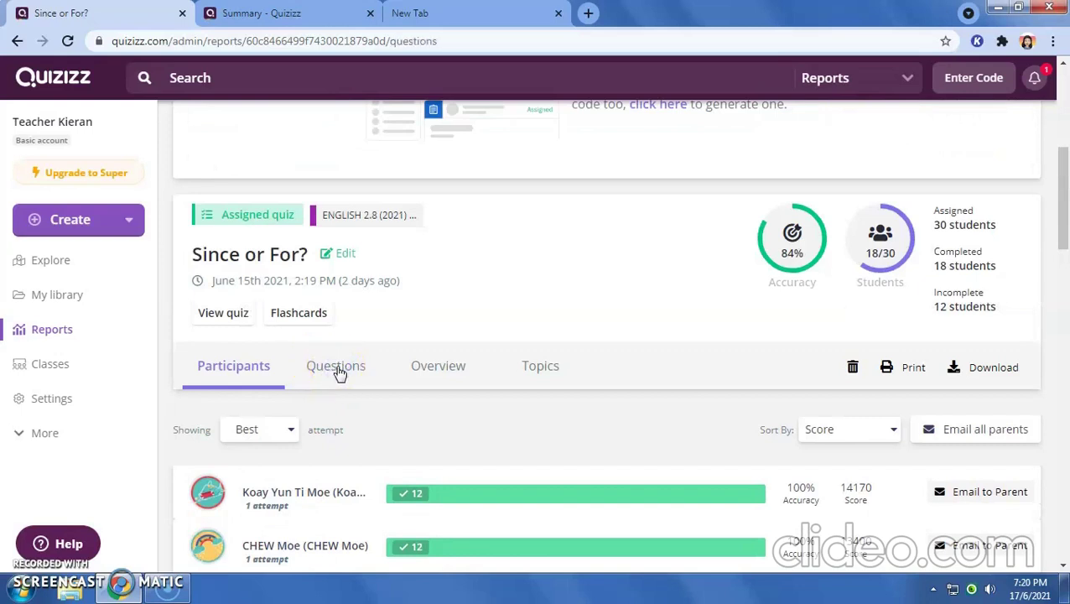
scroll(372, 471, down, 2)
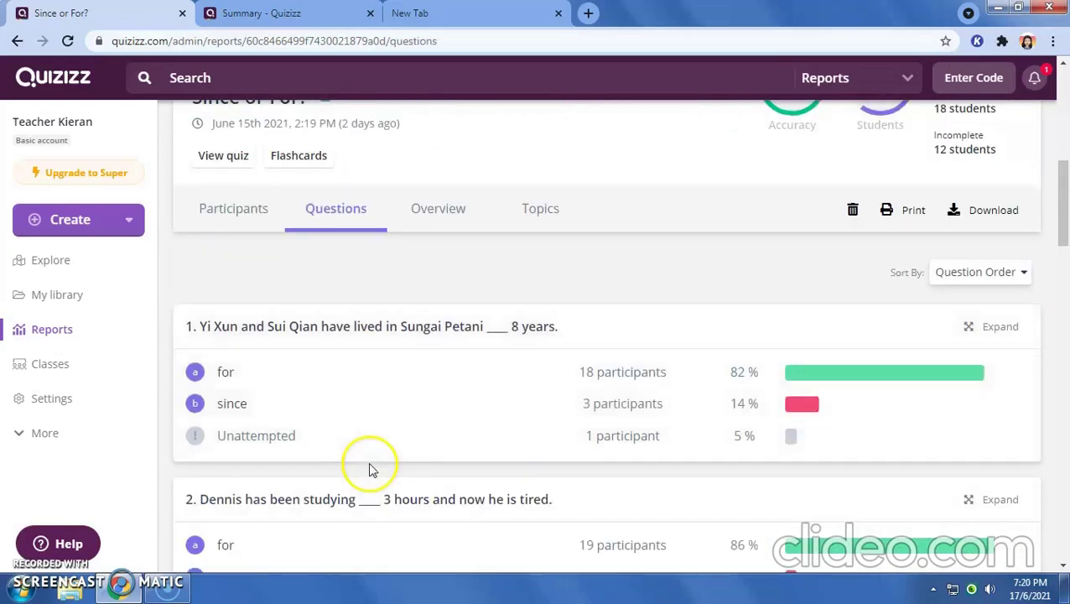
scroll(413, 443, down, 1)
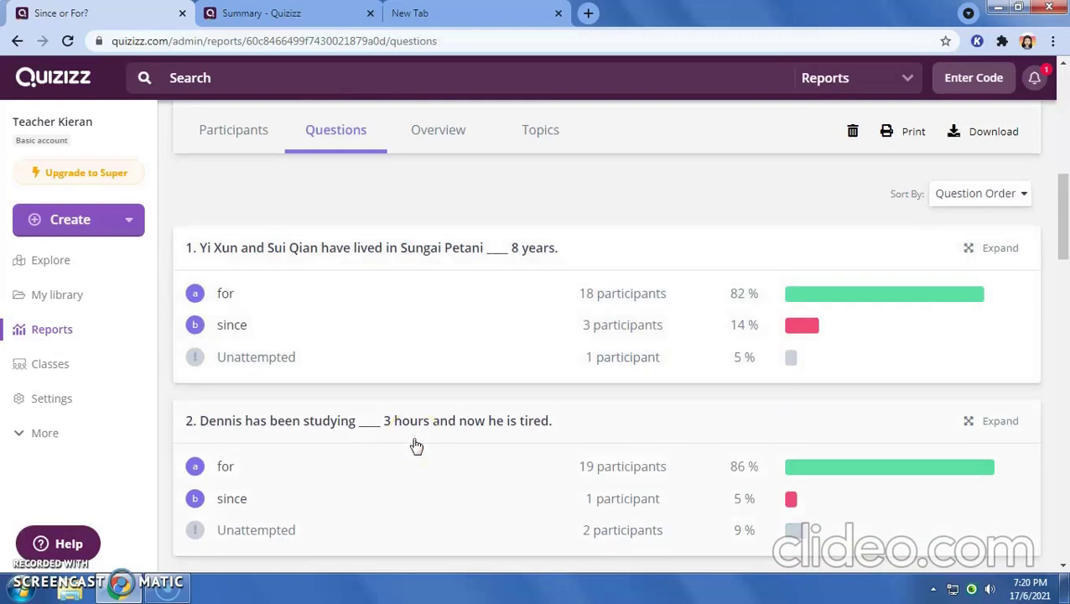
scroll(416, 445, up, 4)
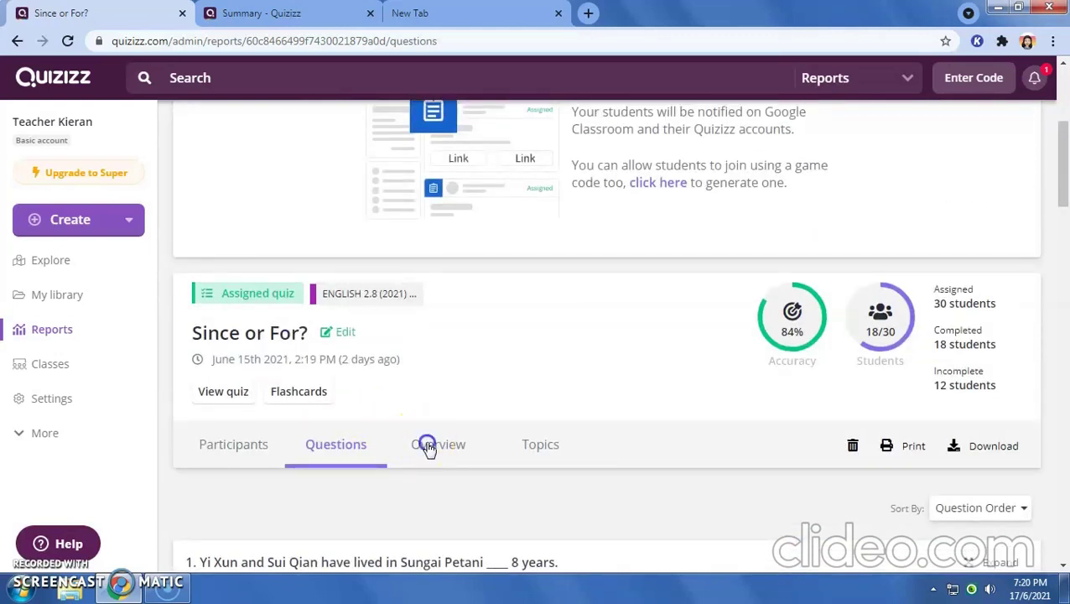
- Examine the "Since or For?" report's overview of each participant's score and correct or incorrect answers per question, including individual answer details
click(429, 447)
scroll(446, 452, down, 3)
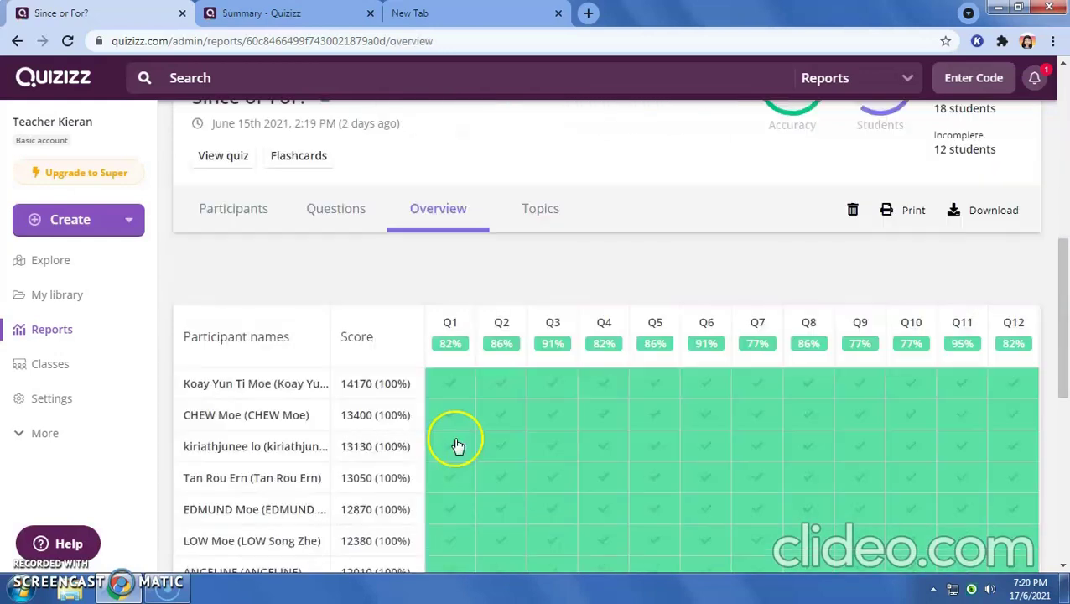
scroll(477, 430, down, 2)
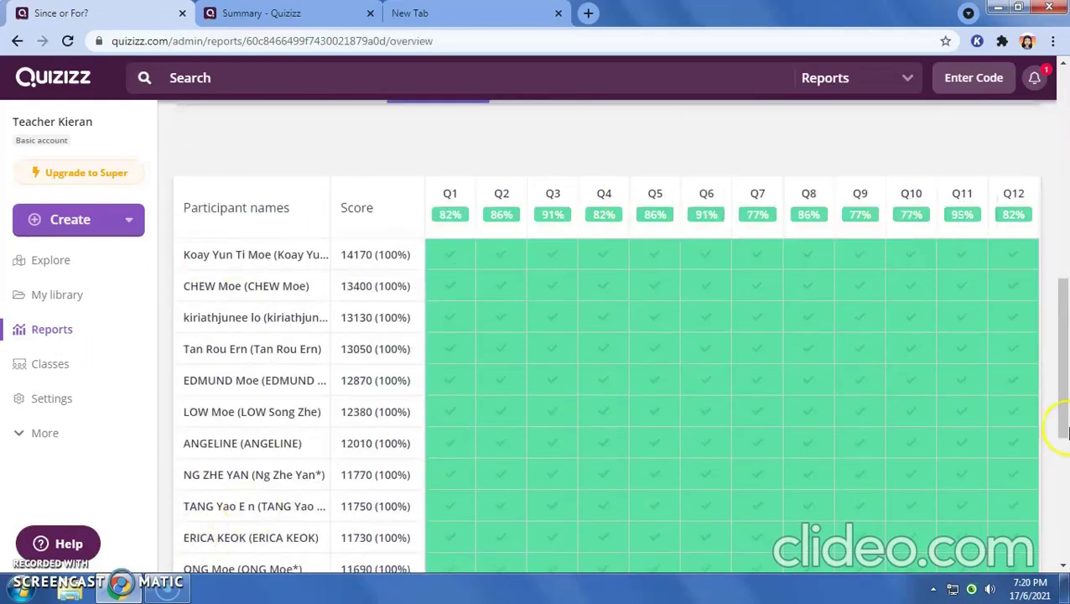
scroll(256, 369, down, 3)
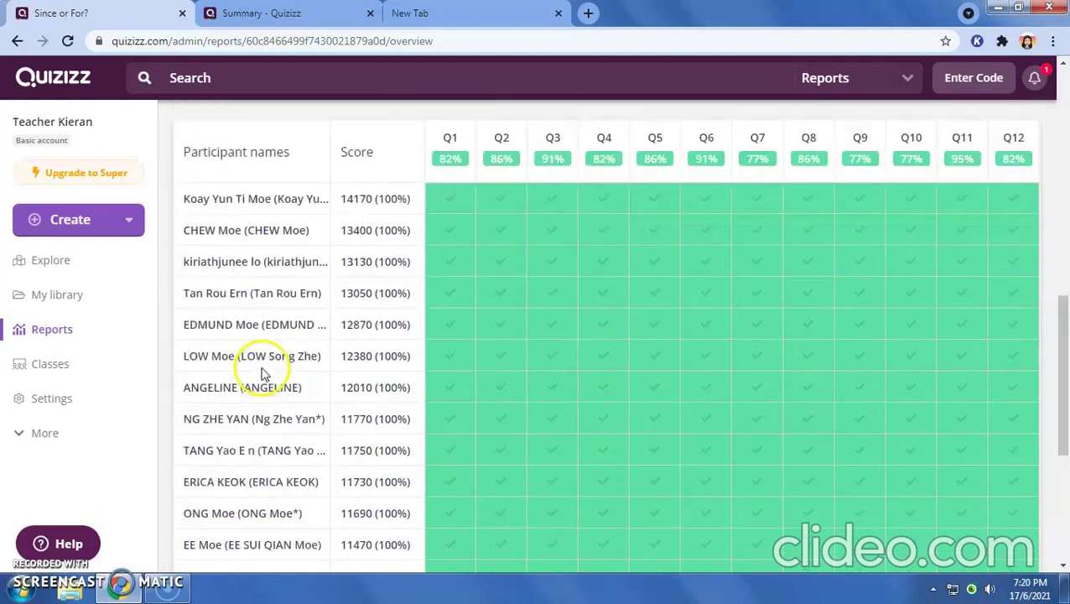
scroll(262, 369, down, 2)
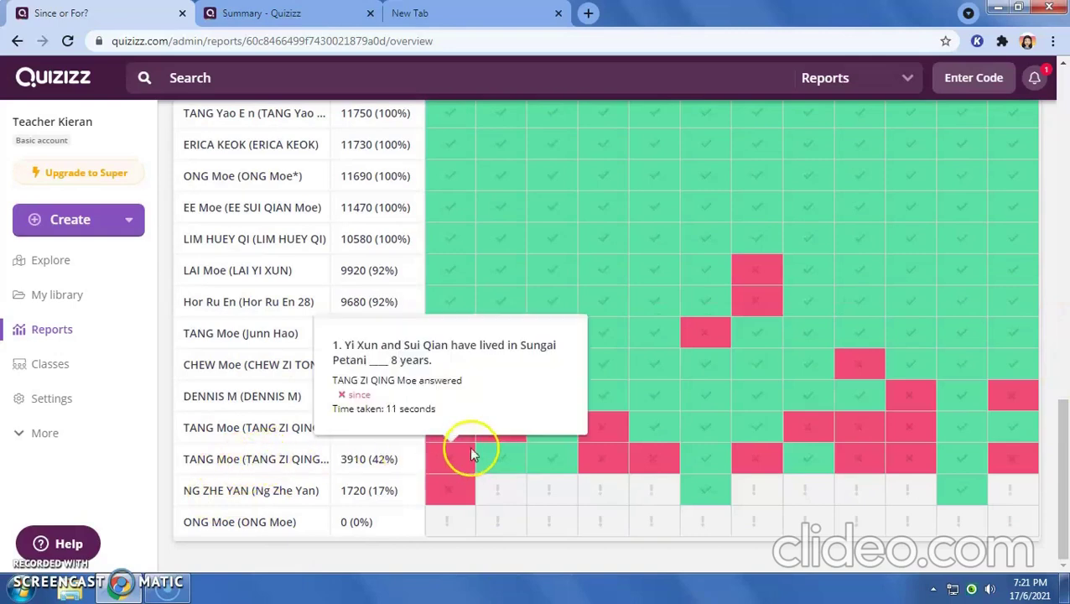
scroll(469, 445, up, 10)
scroll(758, 457, down, 3)
scroll(753, 457, down, 4)
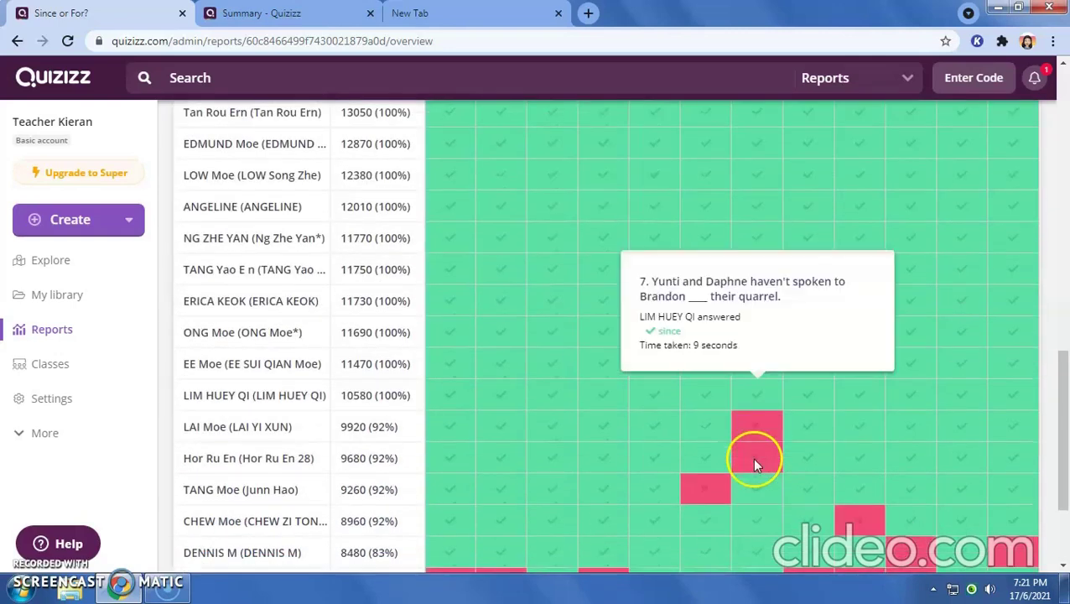
scroll(336, 453, up, 1)
scroll(335, 453, up, 8)
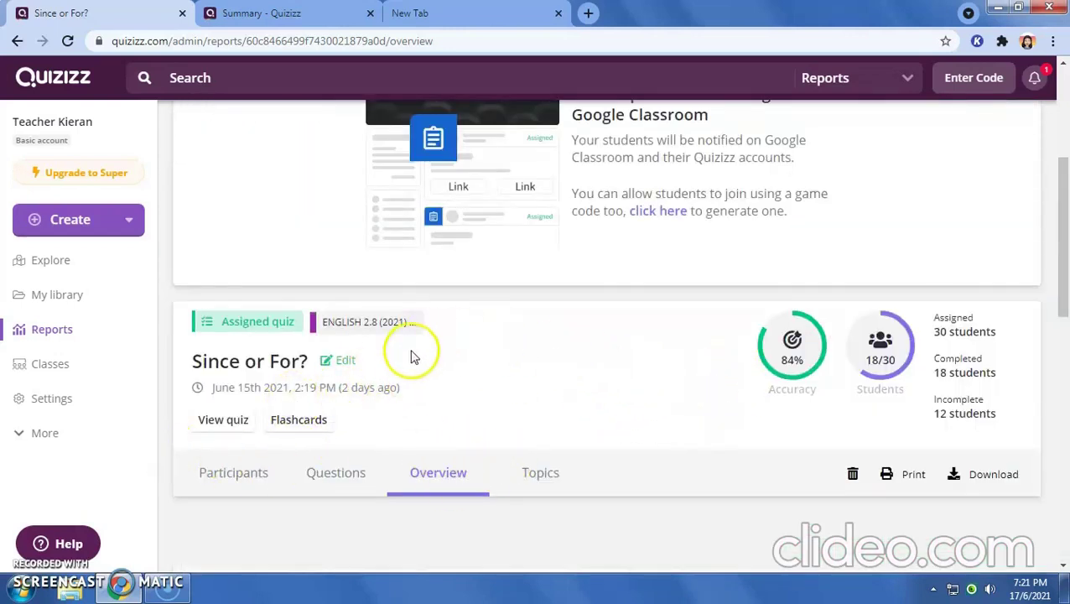
scroll(248, 363, up, 2)
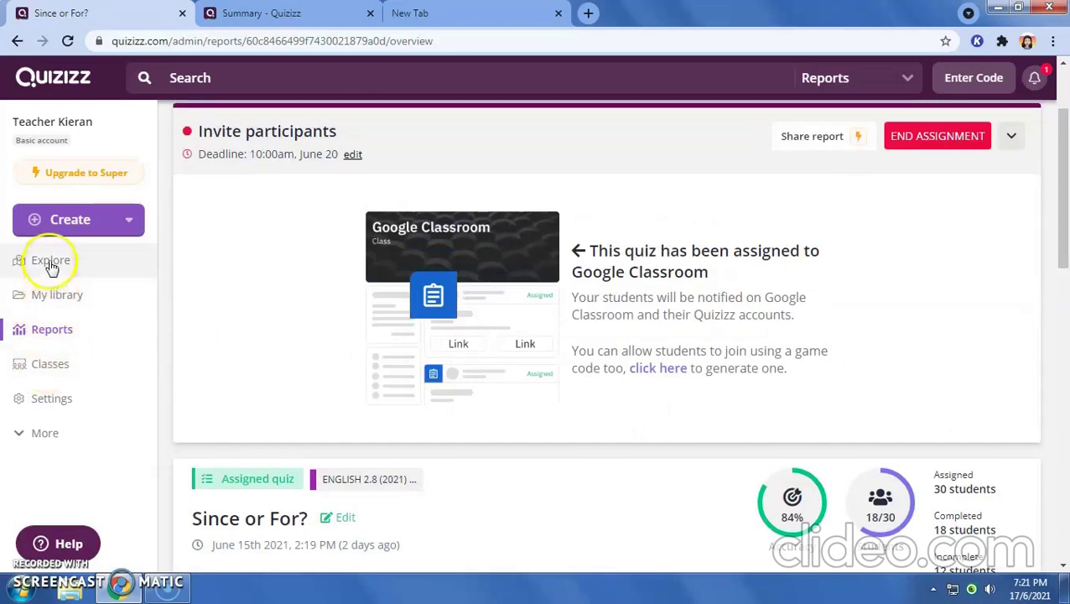
- Open the personal library of quizzes
click(46, 295)
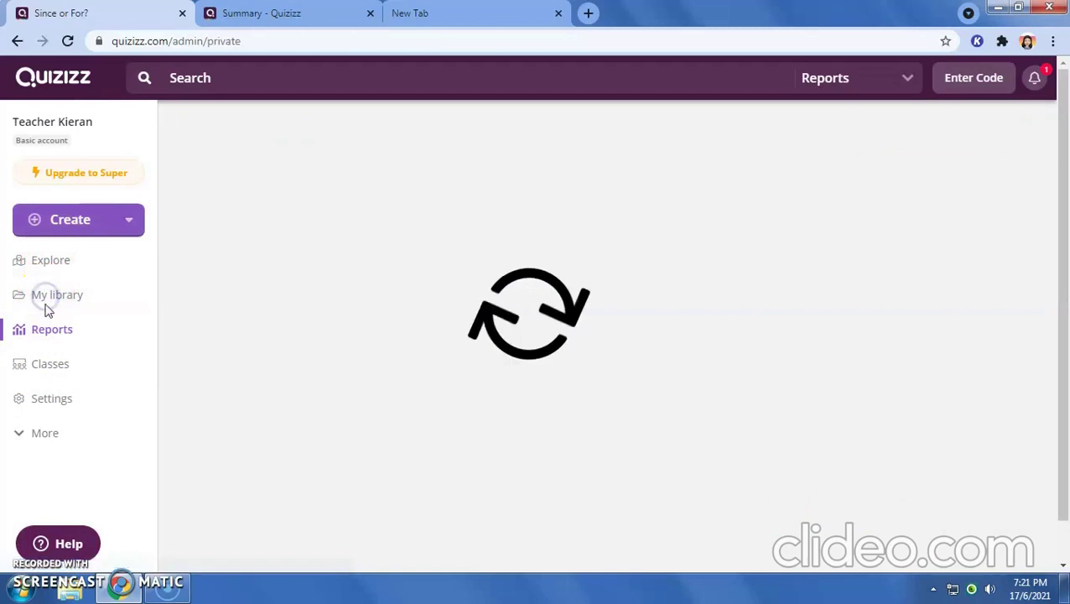